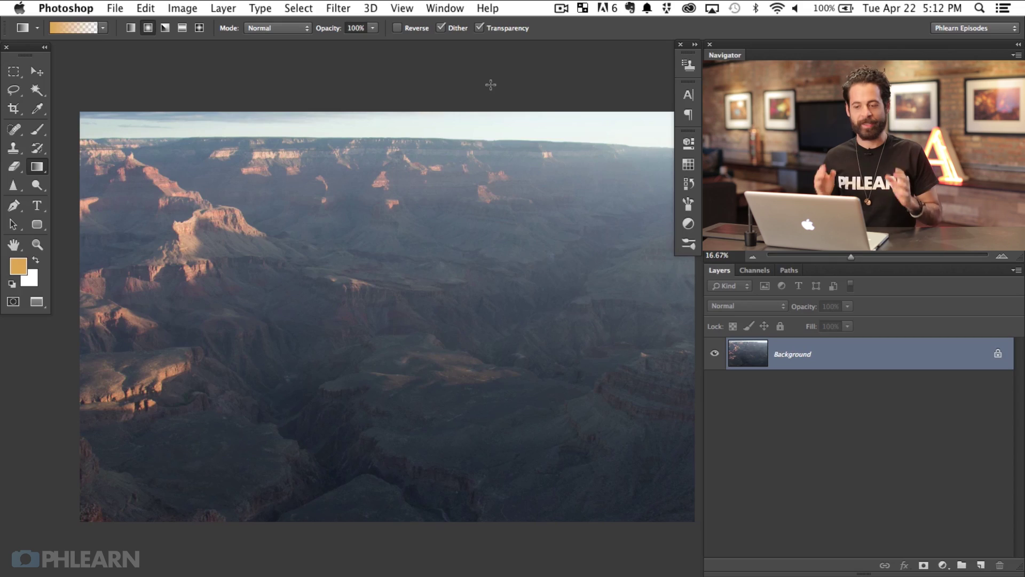
Add an empty Layer 1 above the canyon photo.
key("f")
key("f")
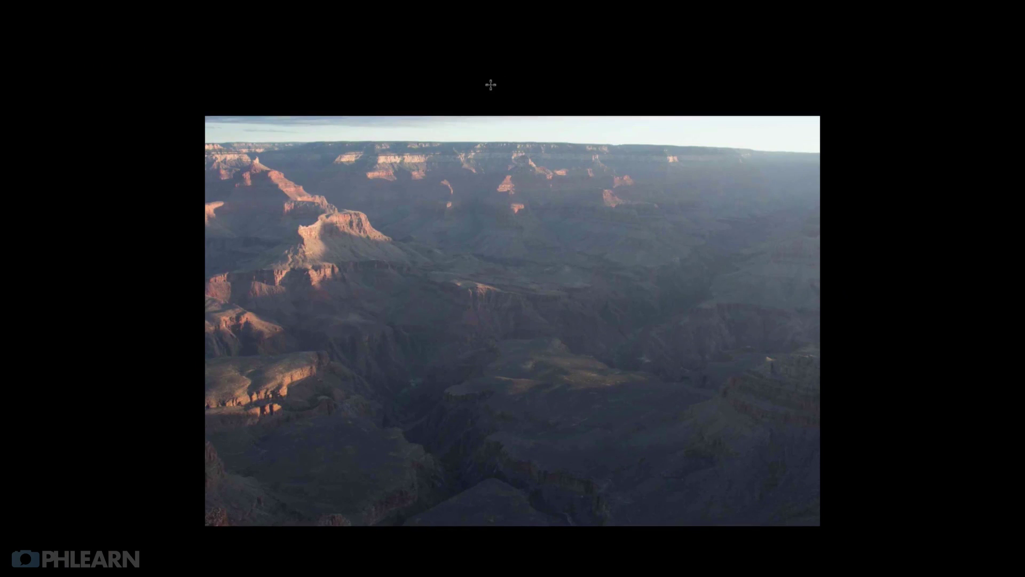
key("f")
key("super+shift+alt+n")
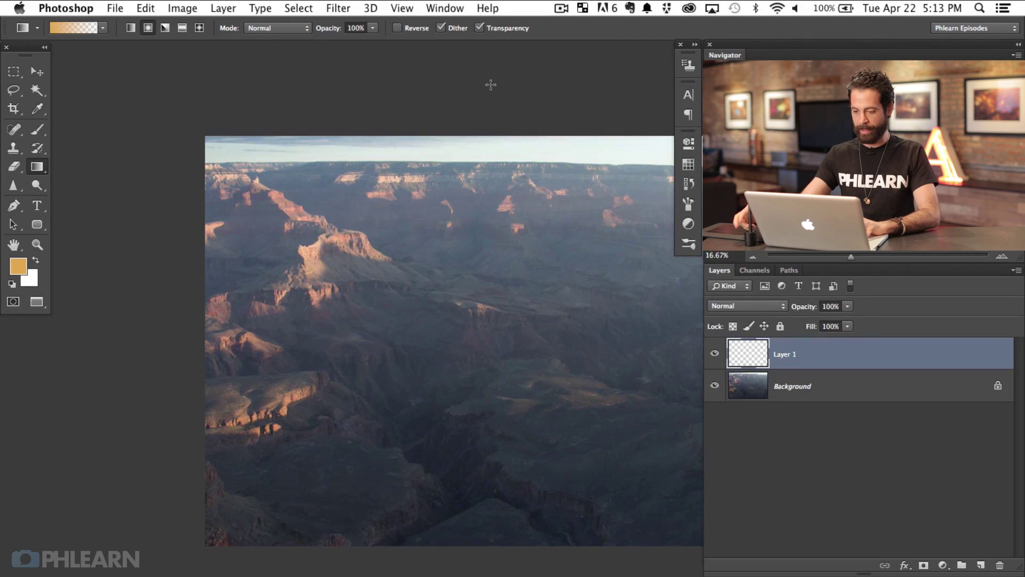
Select the Brush tool, enlarge it slightly and set its flow to 80%.
left_click_drag(485, 318, 336, 318)
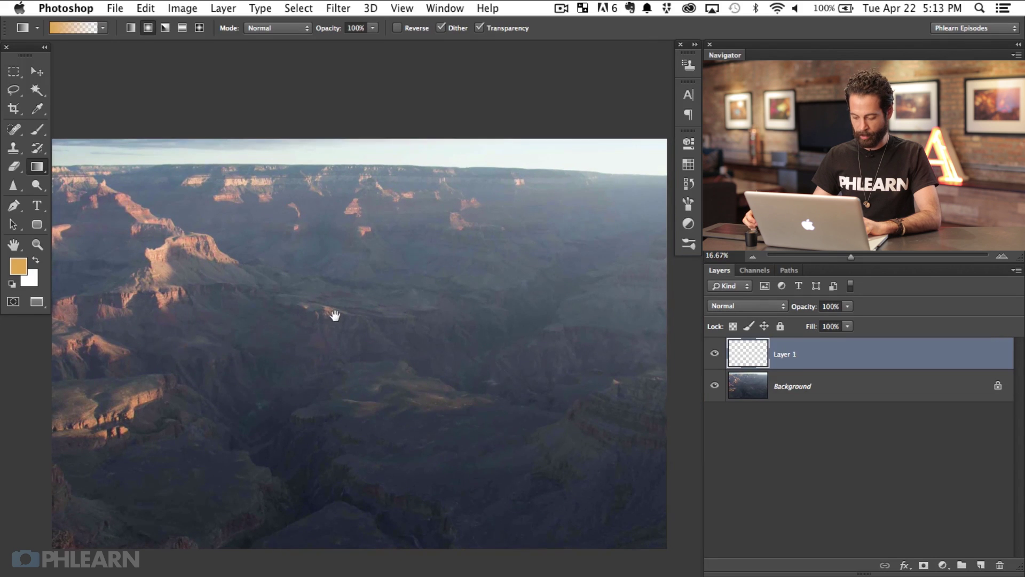
key("b")
key("shift+8")
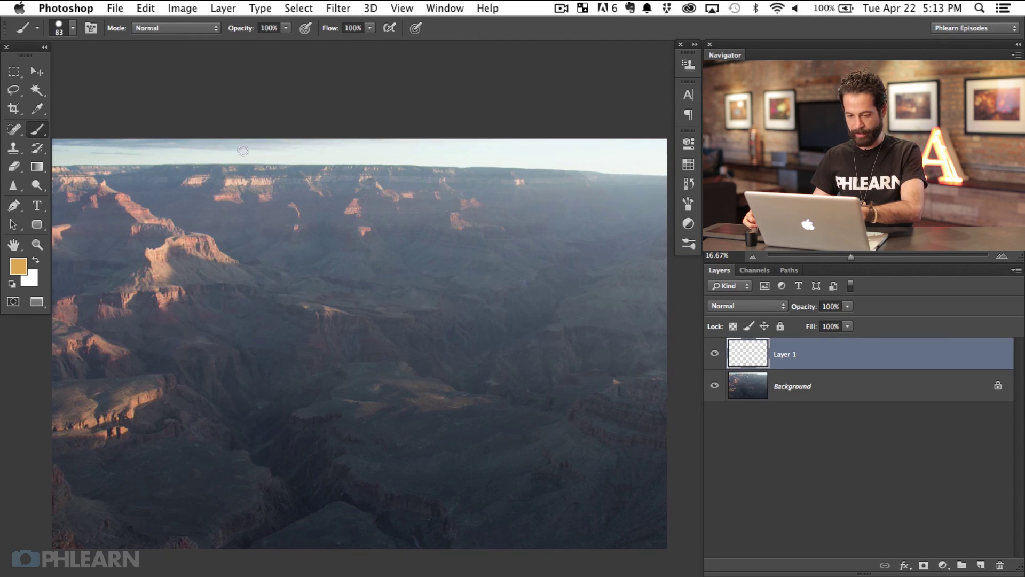
key("bracketright")
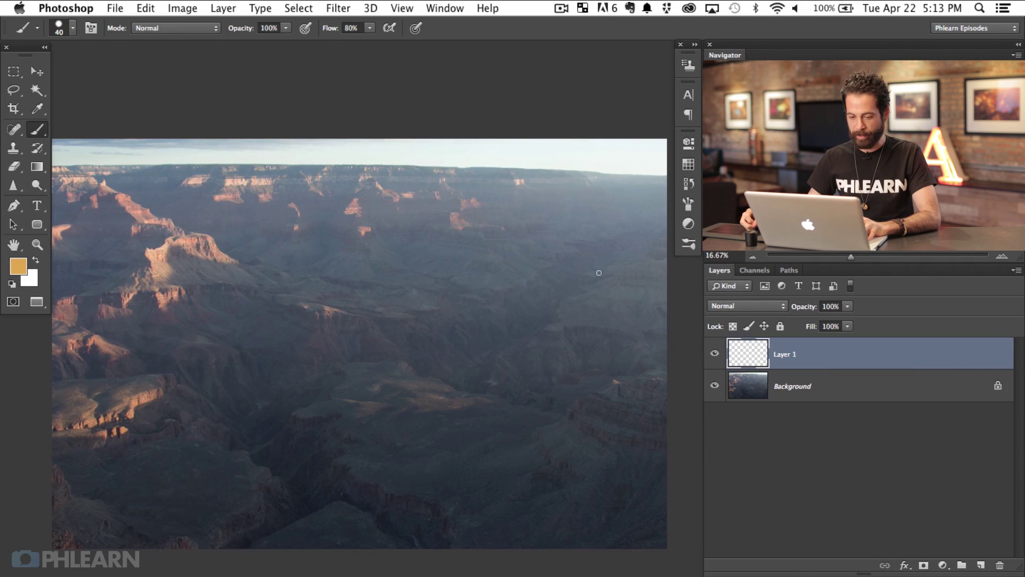
Handwrite 'haze' on Layer 1 and draw an up arrow and a down arrow.
mouse_move(469, 207)
left_mouse_down()
mouse_move(470, 282)
mouse_move(508, 267)
mouse_move(552, 291)
left_mouse_up()
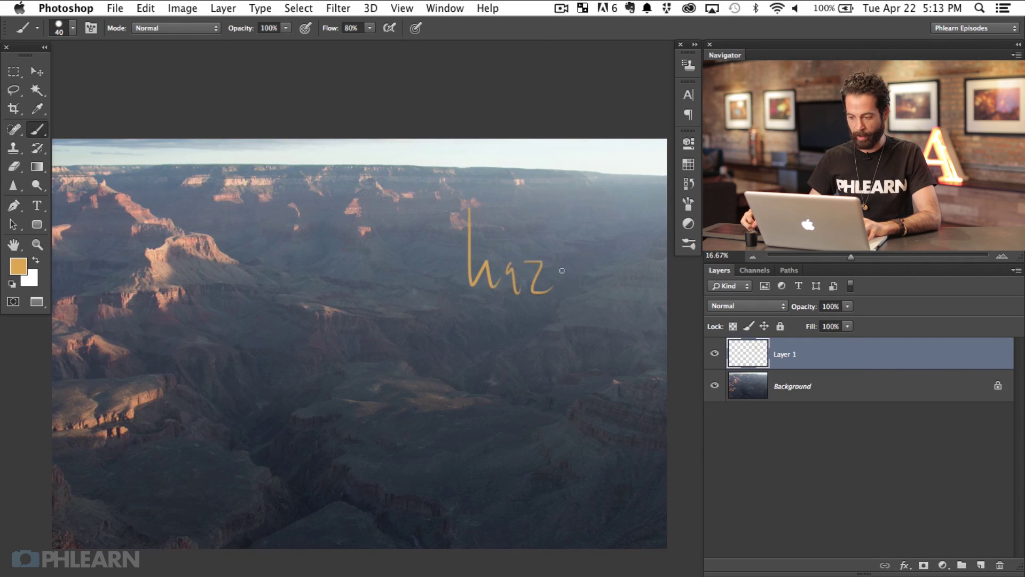
left_click_drag(561, 254, 571, 287)
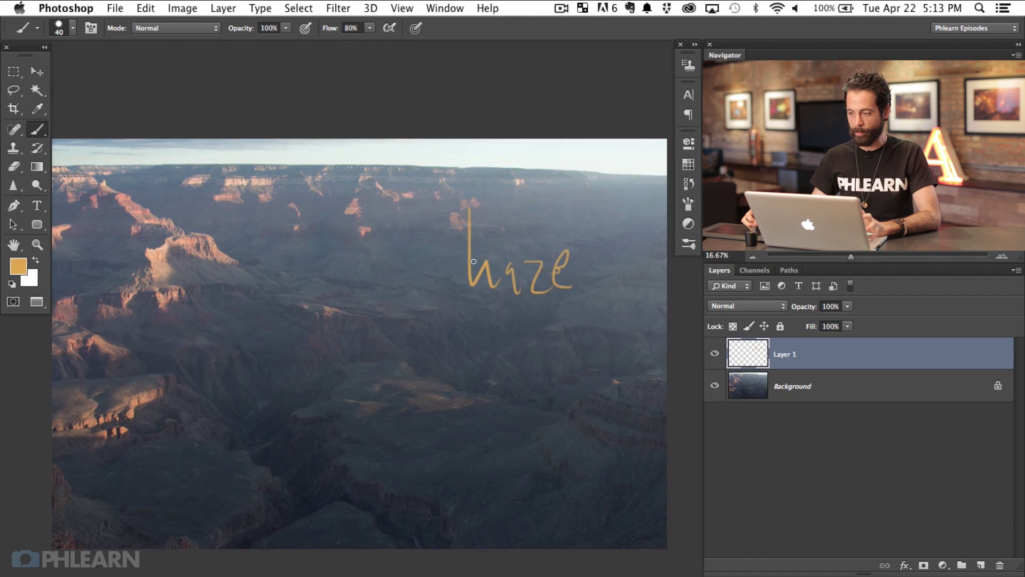
mouse_move(332, 294)
left_mouse_down()
mouse_move(332, 180)
mouse_move(351, 244)
left_mouse_up()
mouse_move(363, 365)
left_mouse_down()
mouse_move(349, 468)
mouse_move(379, 445)
left_mouse_up()
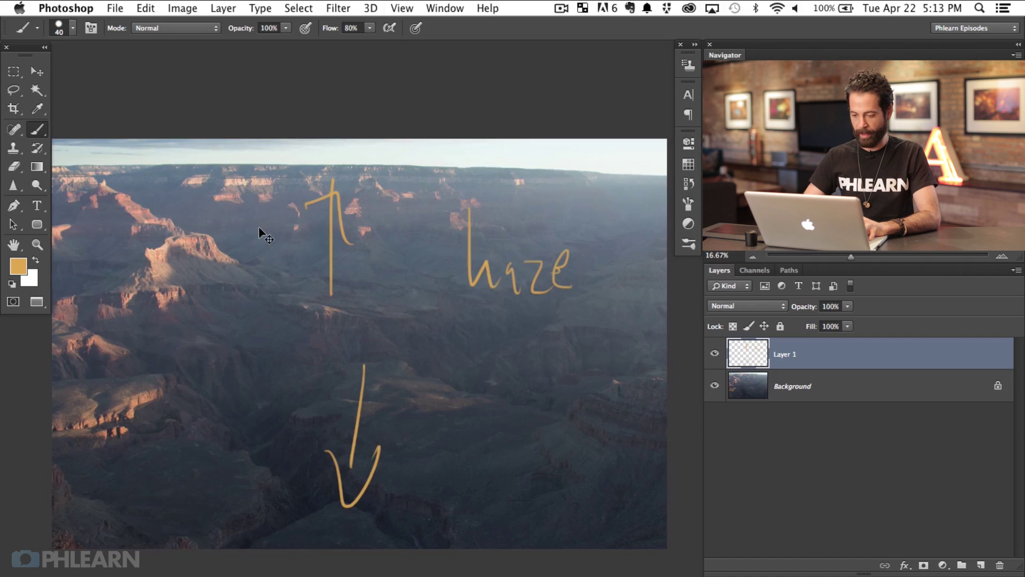
Zoom to 50%, shrink the brush to 15, circle the sunlit mesa and write 'Sharpness' below it.
key("super+plus")
key("super+plus")
key("super+plus")
left_click_drag(331, 322, 461, 413)
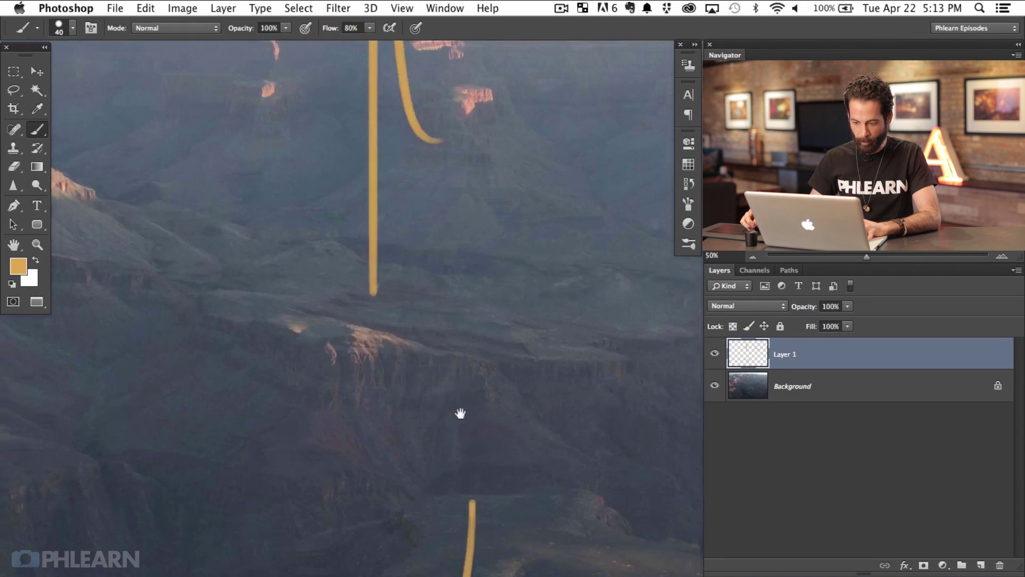
scroll(494, 360, "left", 5)
scroll(427, 331, "up", 5)
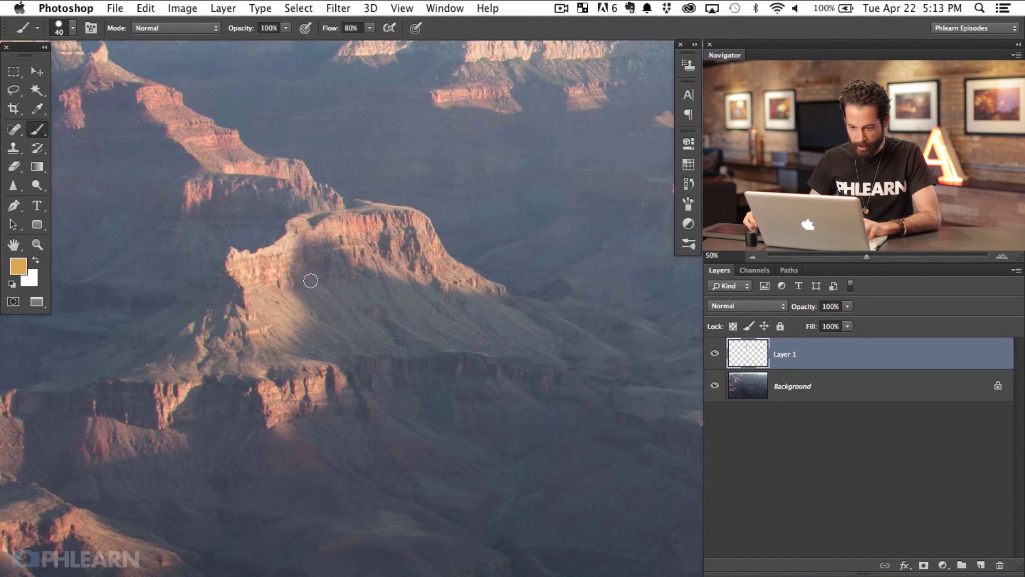
left_click_drag(299, 261, 237, 249)
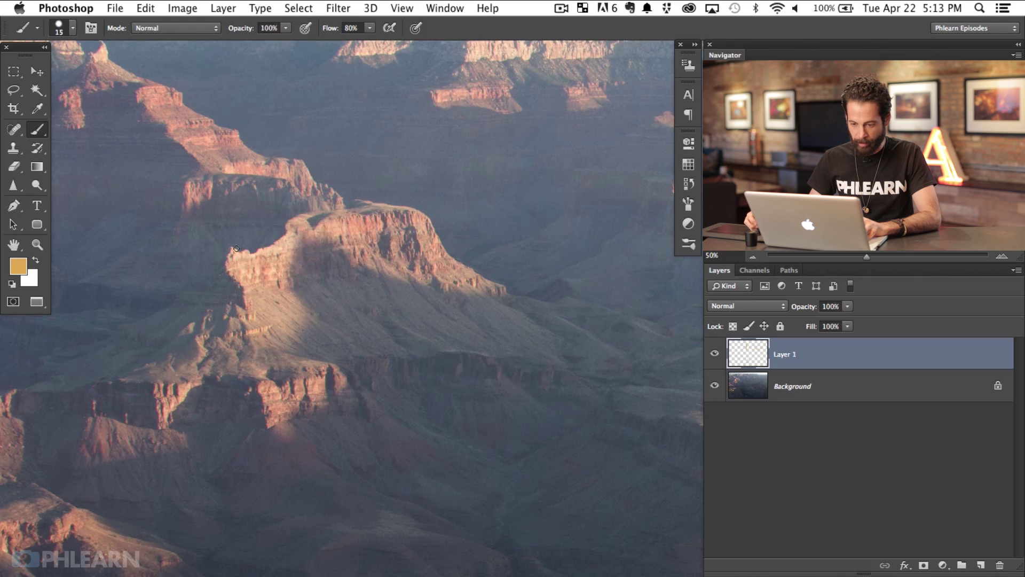
left_click_drag(292, 157, 322, 162)
scroll(454, 381, "down", 5)
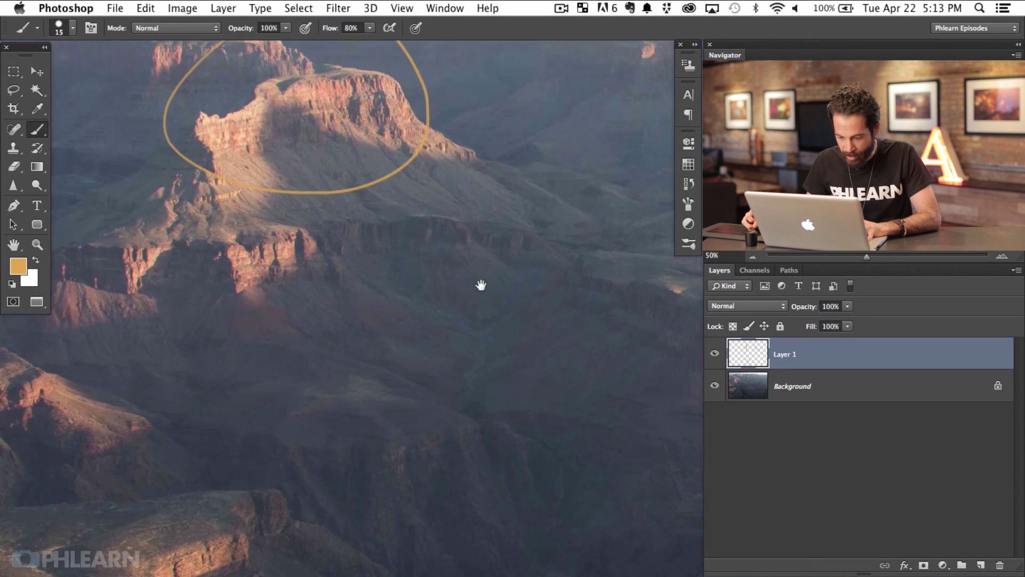
scroll(483, 415, "down", 3)
scroll(485, 366, "up", 4)
left_click_drag(334, 297, 372, 275)
mouse_move(371, 319)
left_mouse_down()
mouse_move(409, 349)
mouse_move(459, 342)
mouse_move(491, 362)
mouse_move(516, 318)
mouse_move(545, 315)
mouse_move(570, 342)
mouse_move(594, 346)
mouse_move(630, 338)
left_mouse_up()
Start writing another word, 'color', below 'haze'.
scroll(631, 278, "down", 3)
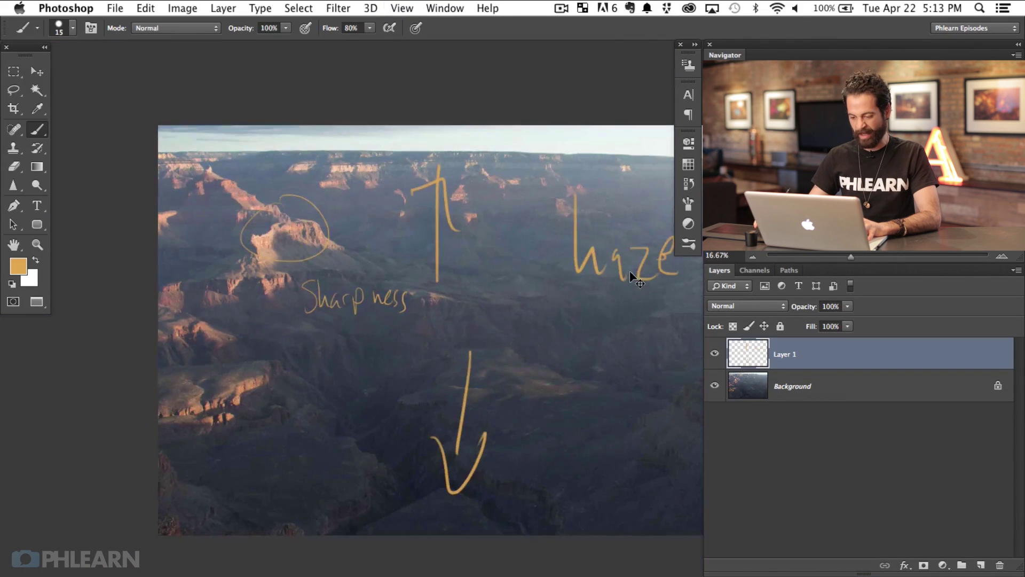
left_click_drag(577, 373, 480, 401)
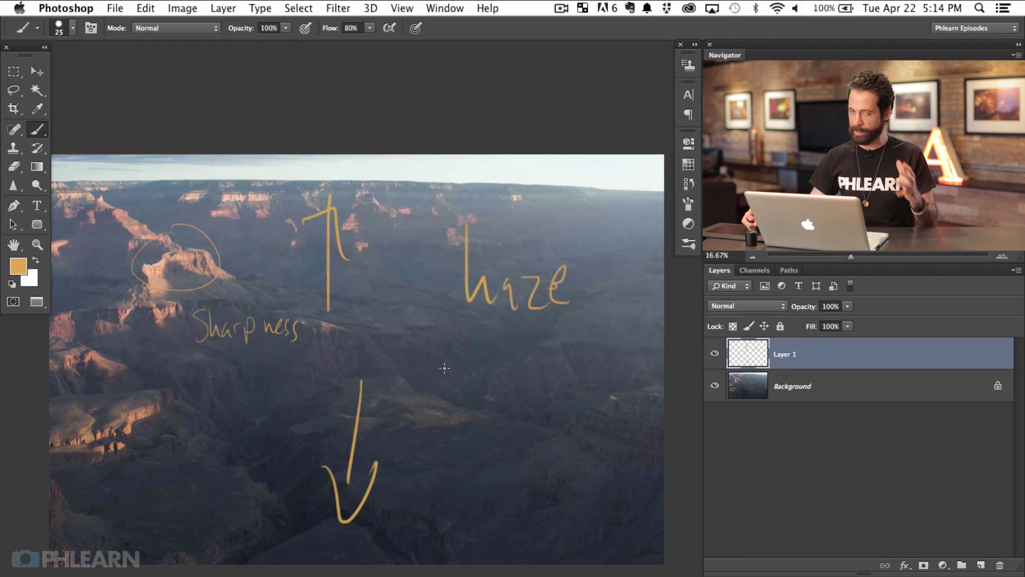
left_click_drag(493, 416, 548, 400)
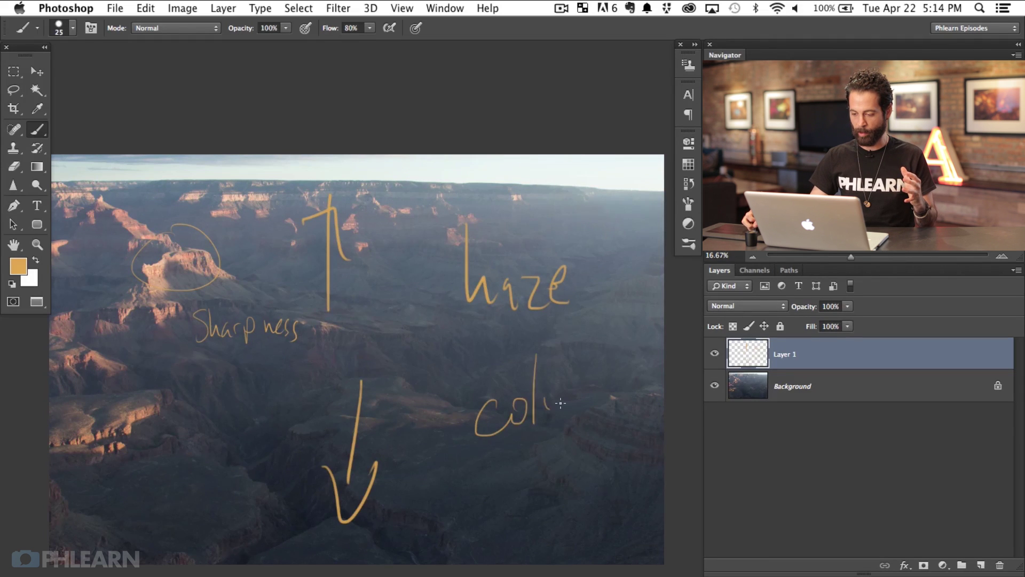
mouse_move(504, 482)
left_mouse_down()
mouse_move(533, 490)
mouse_move(533, 479)
left_mouse_up()
Hide the notes layer and select the Background photo layer.
left_click(714, 354)
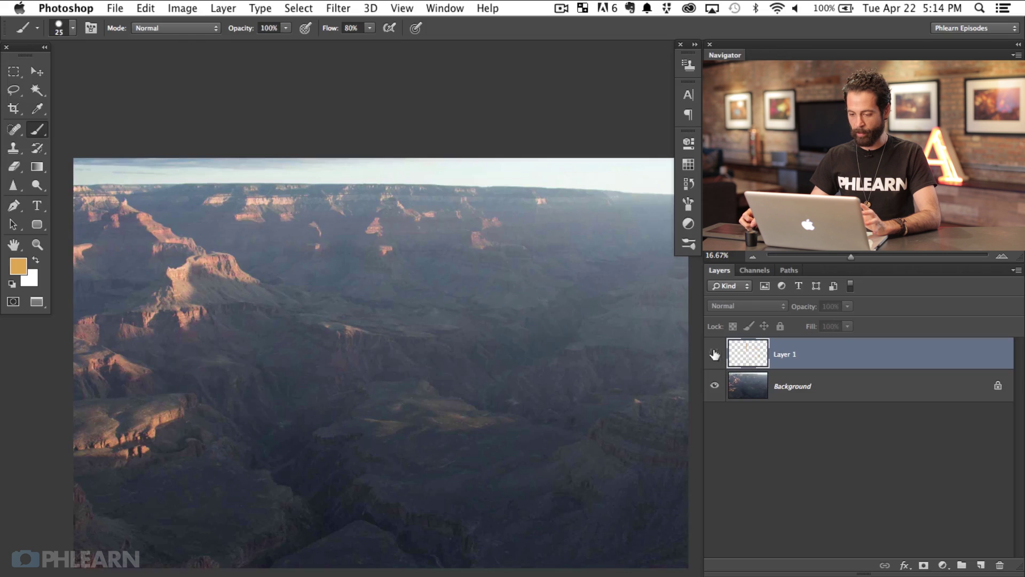
left_click(714, 354)
left_click(713, 353)
left_click(806, 386)
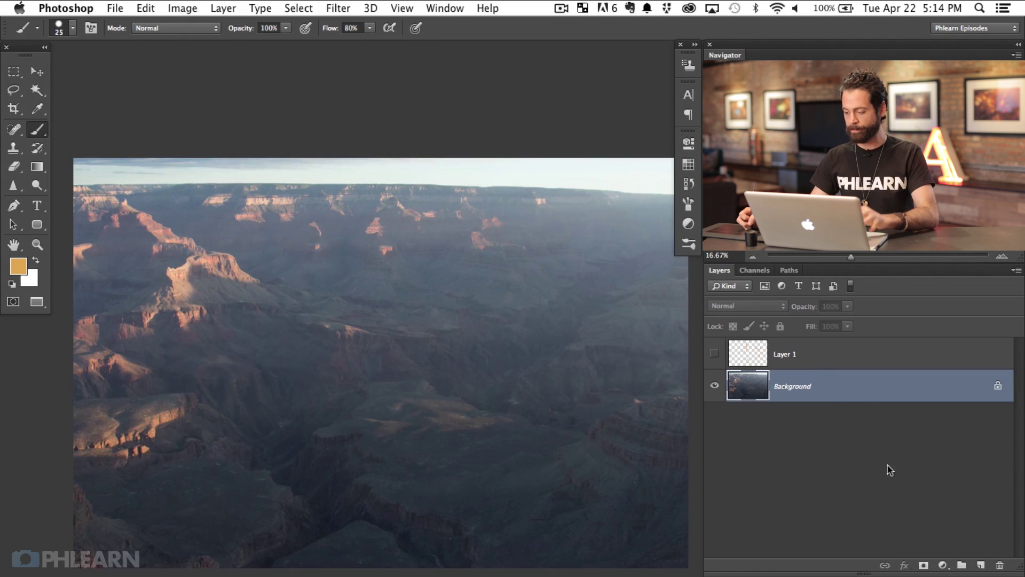
Add a Levels adjustment and apply Auto, giving input levels 25, 1.18 and 247.
left_click(944, 565)
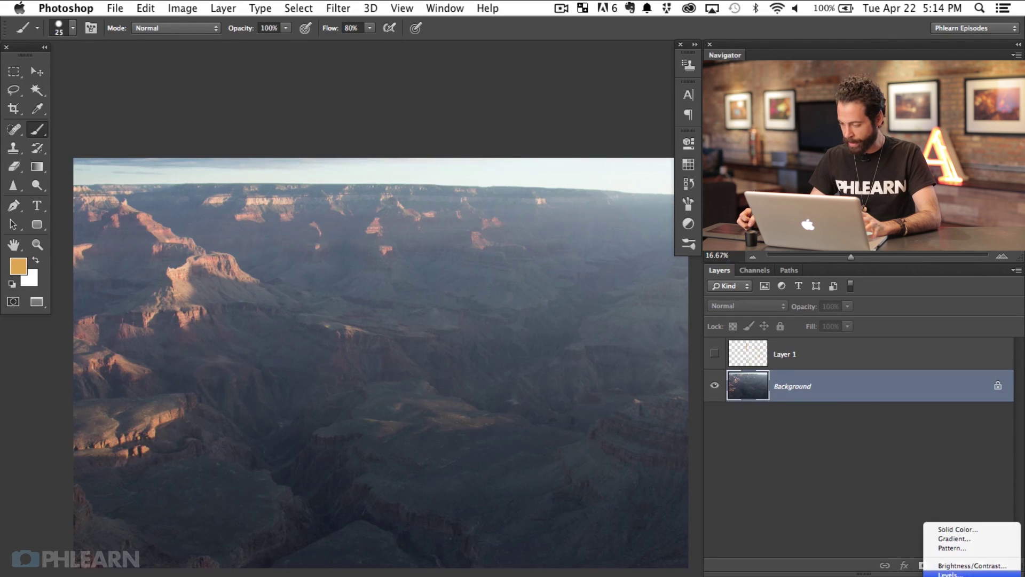
left_click(955, 571)
scroll(456, 414, "up", 2)
scroll(456, 414, "right", 2)
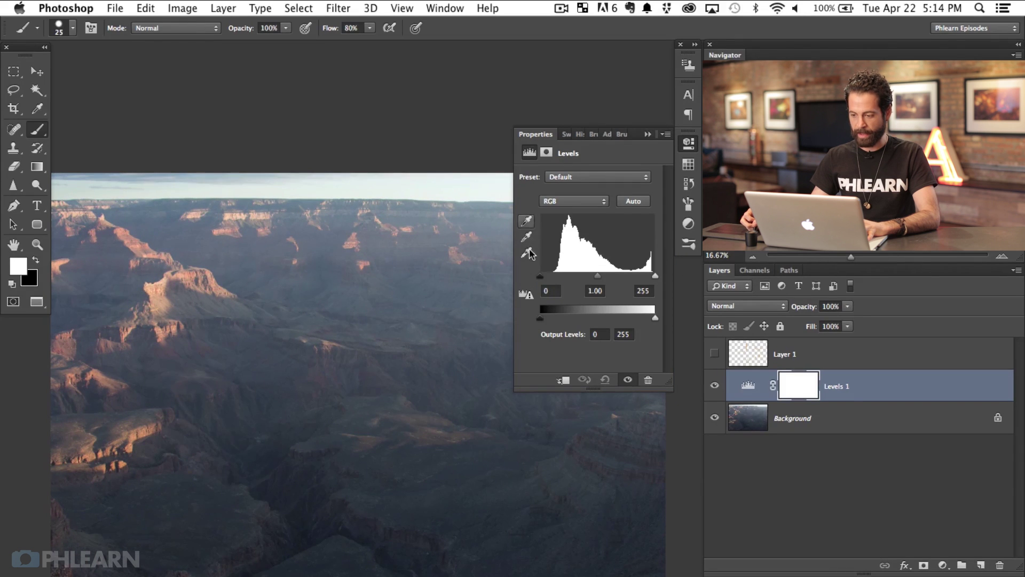
left_click(633, 201)
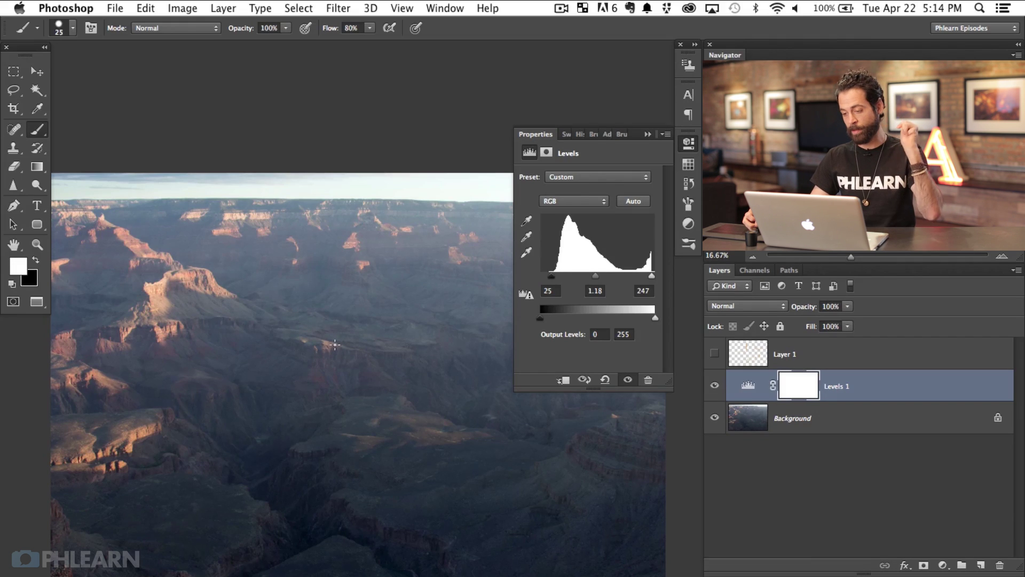
left_click(665, 135)
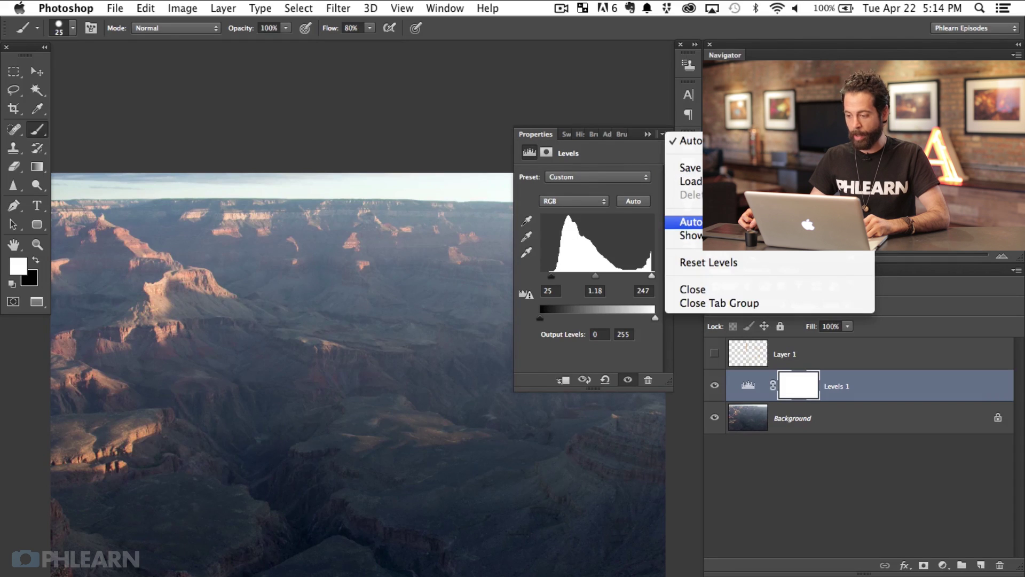
Open Auto Color Correction Options, try the algorithms and enable Snap Neutral Midtones.
left_click(689, 221)
left_click_drag(443, 186, 332, 84)
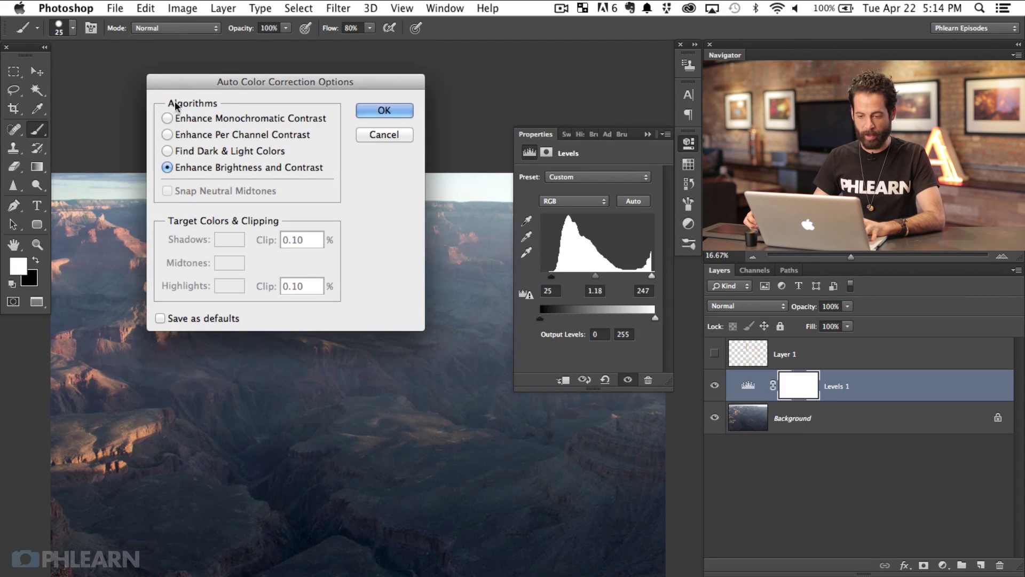
left_click_drag(221, 85, 207, 81)
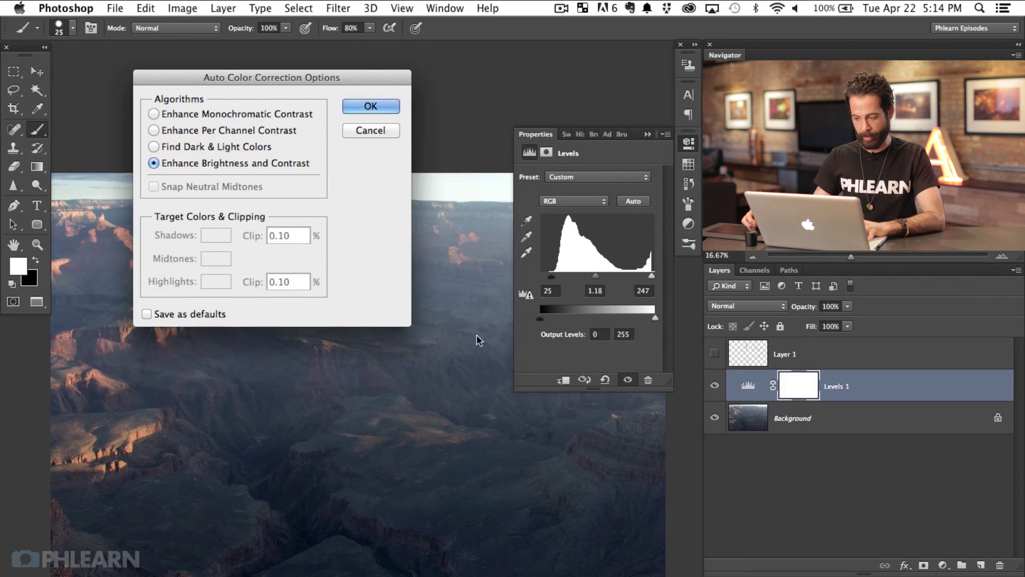
left_click(155, 113)
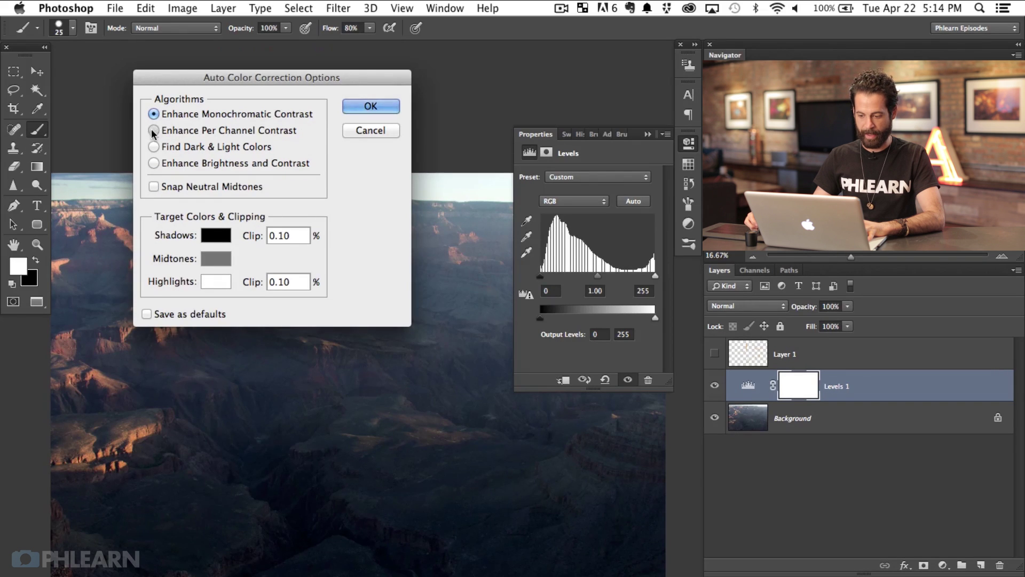
left_click(154, 131)
left_click(156, 148)
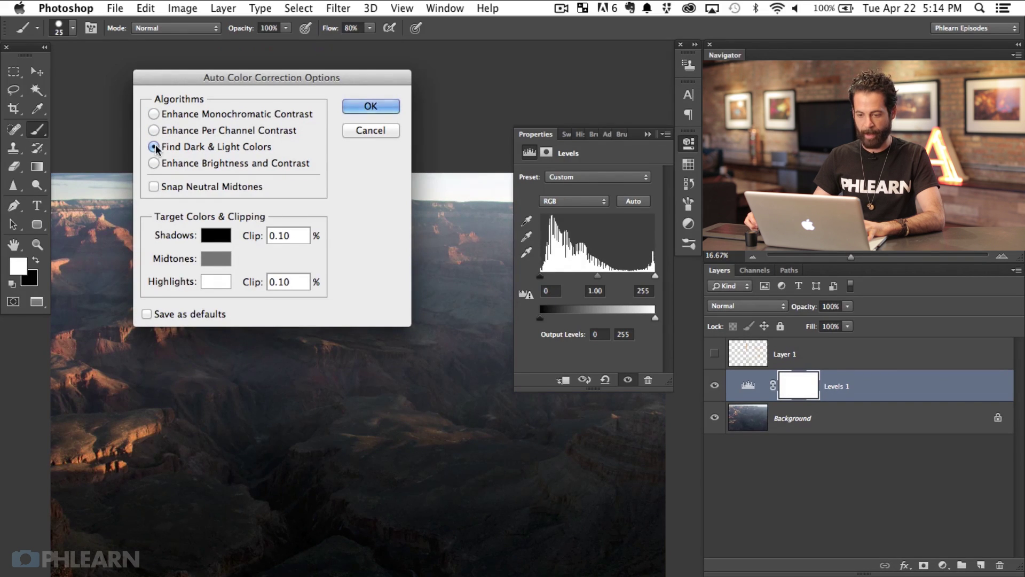
left_click(154, 186)
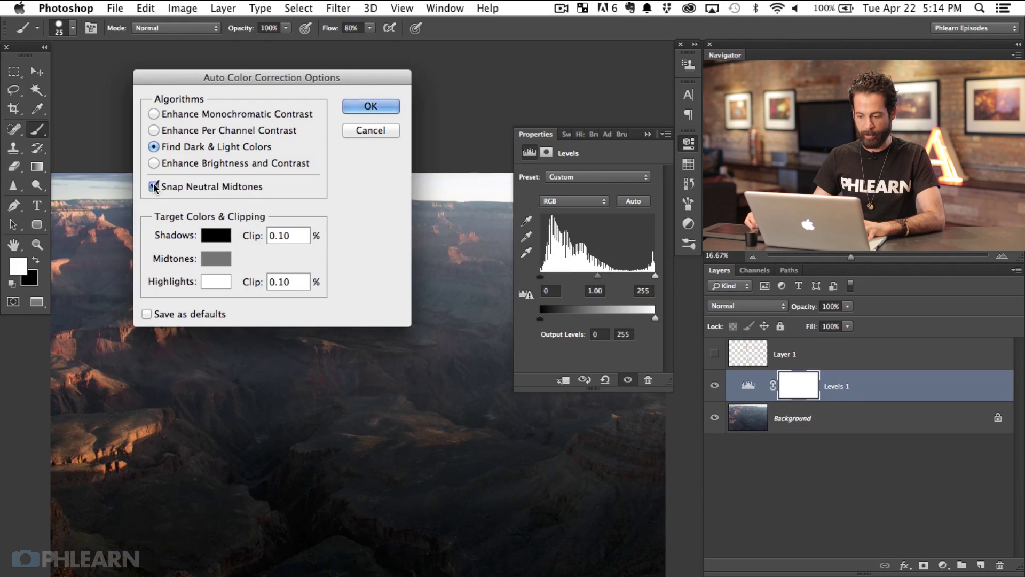
Toggle Snap Neutral Midtones off and on to compare, leaving it on.
left_click(154, 186)
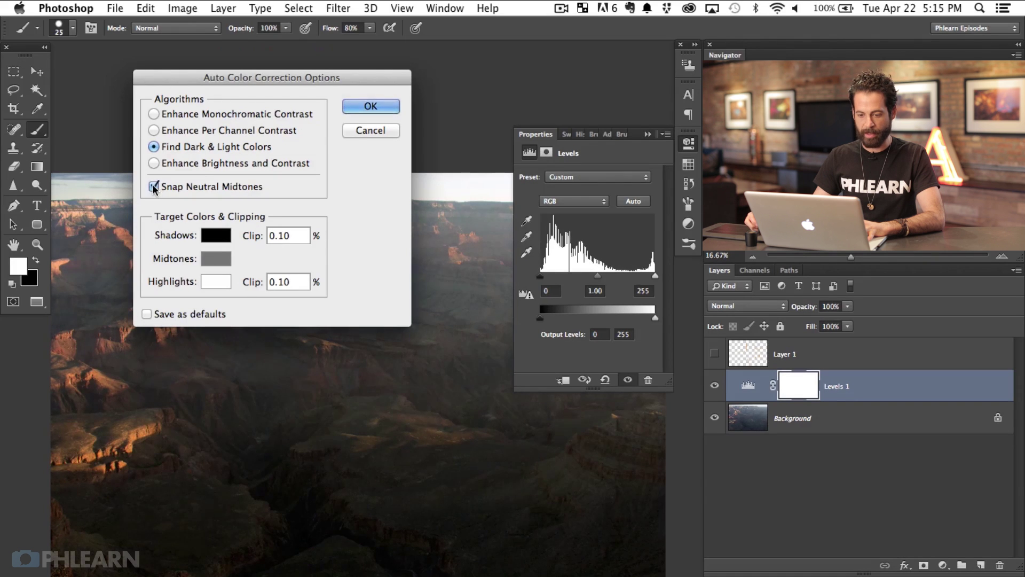
left_click(154, 187)
left_click(153, 187)
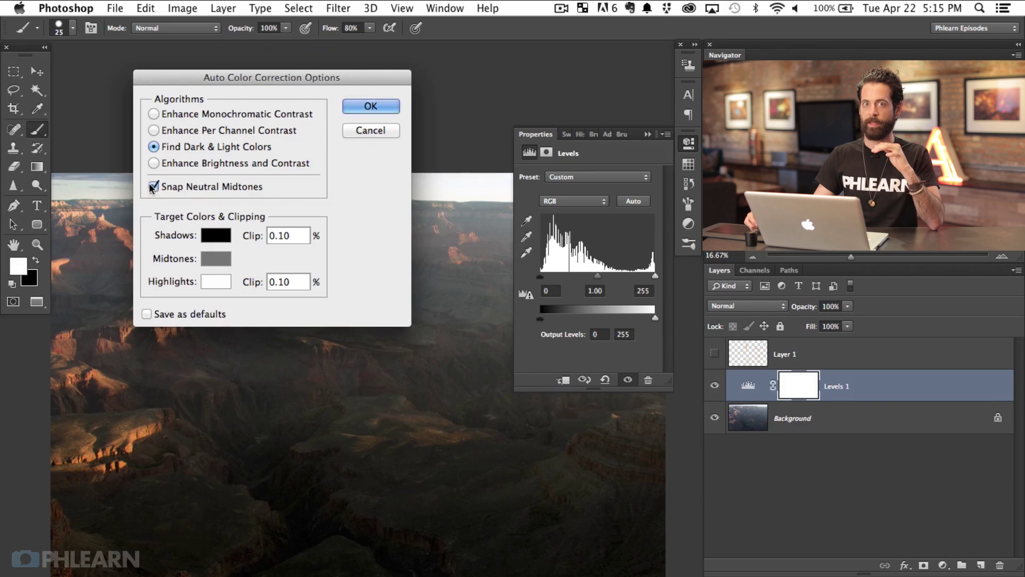
left_click(154, 187)
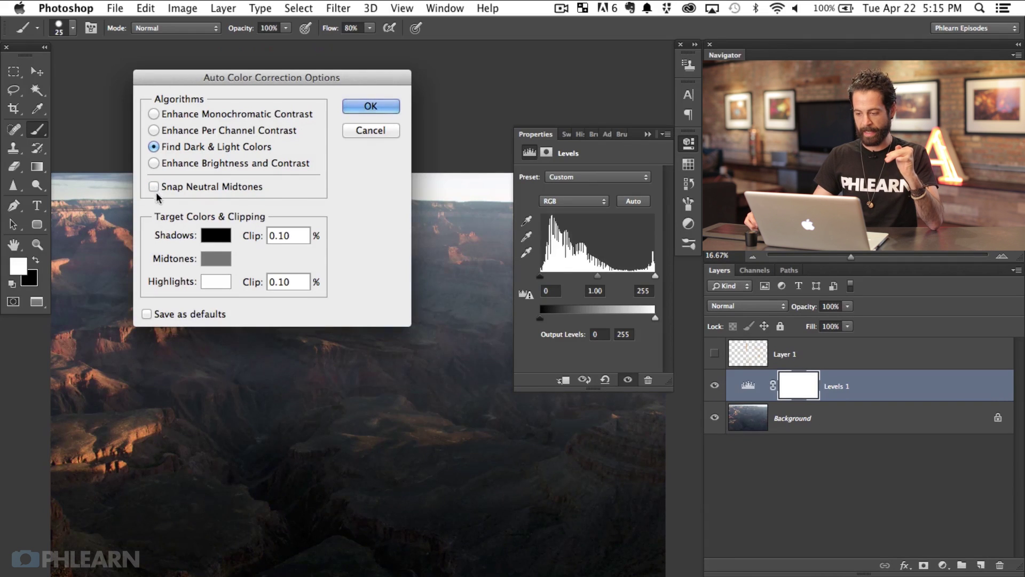
left_click(154, 188)
Compare the algorithms again and settle on Enhance Per Channel Contrast.
left_click(154, 163)
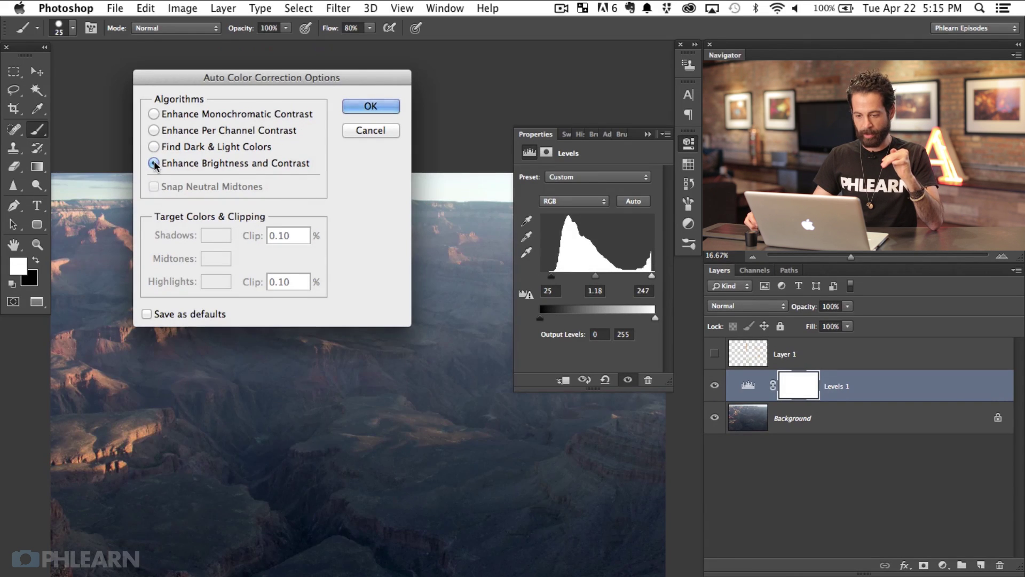
left_click(154, 147)
left_click(154, 130)
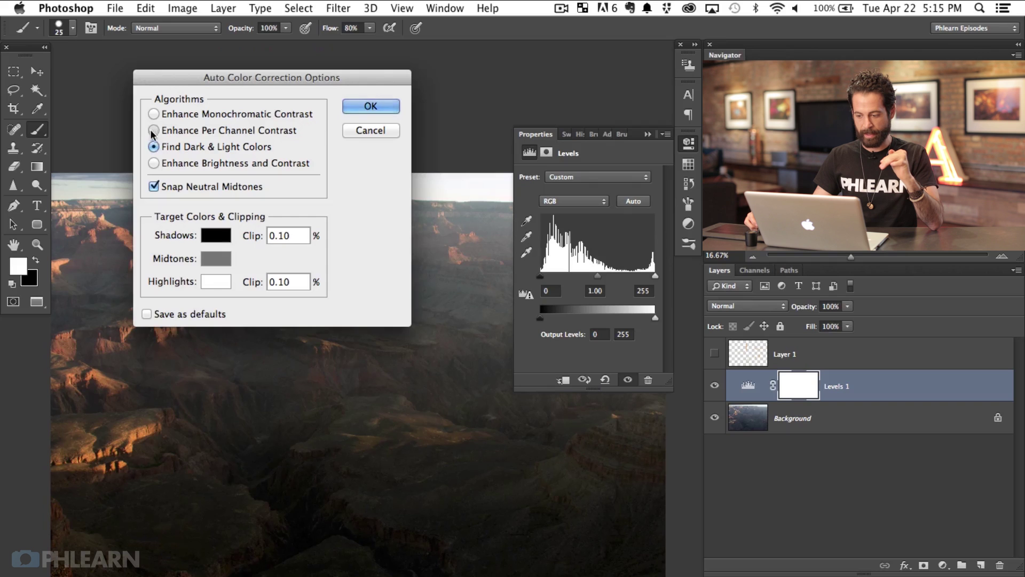
left_click(154, 113)
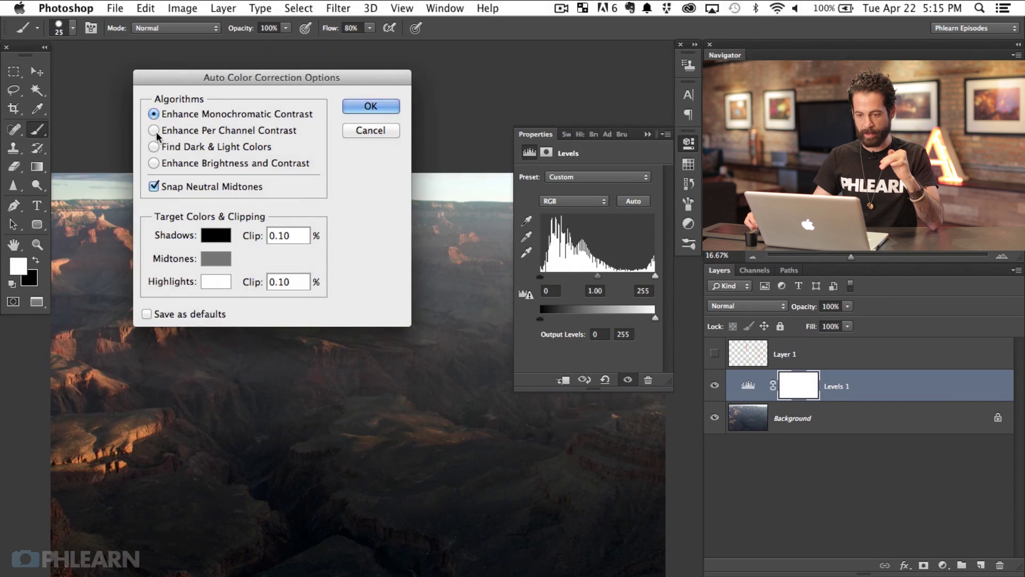
left_click(154, 130)
left_click(158, 149)
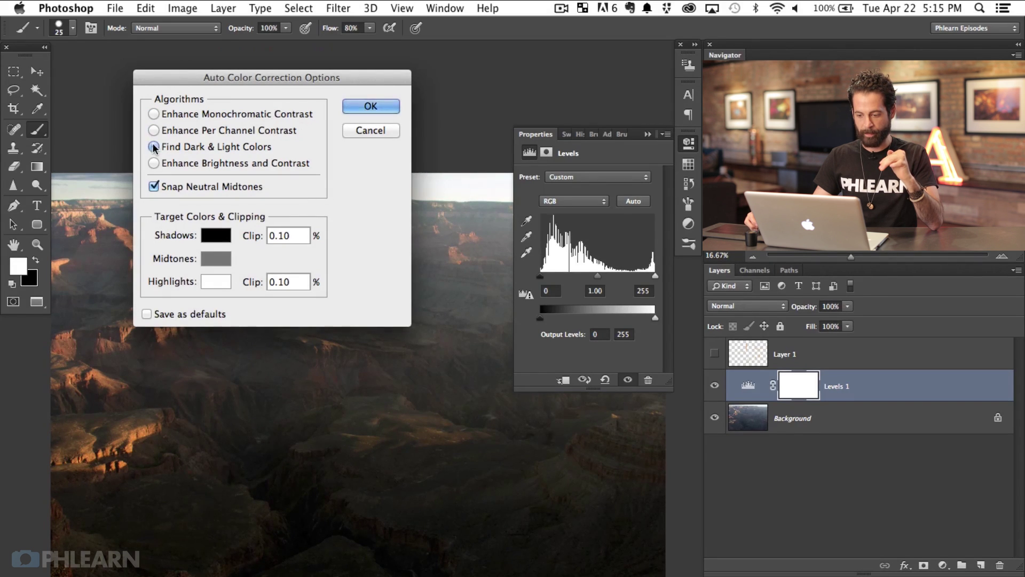
left_click(155, 132)
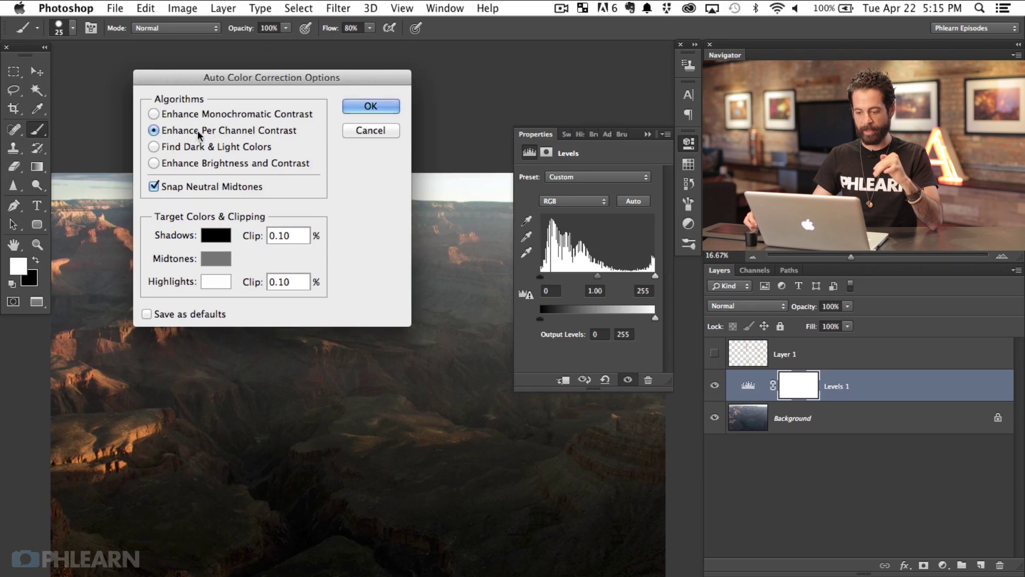
Accept the per-channel correction, compare Levels 1 on and off, and collapse the Levels panel.
left_click(368, 108)
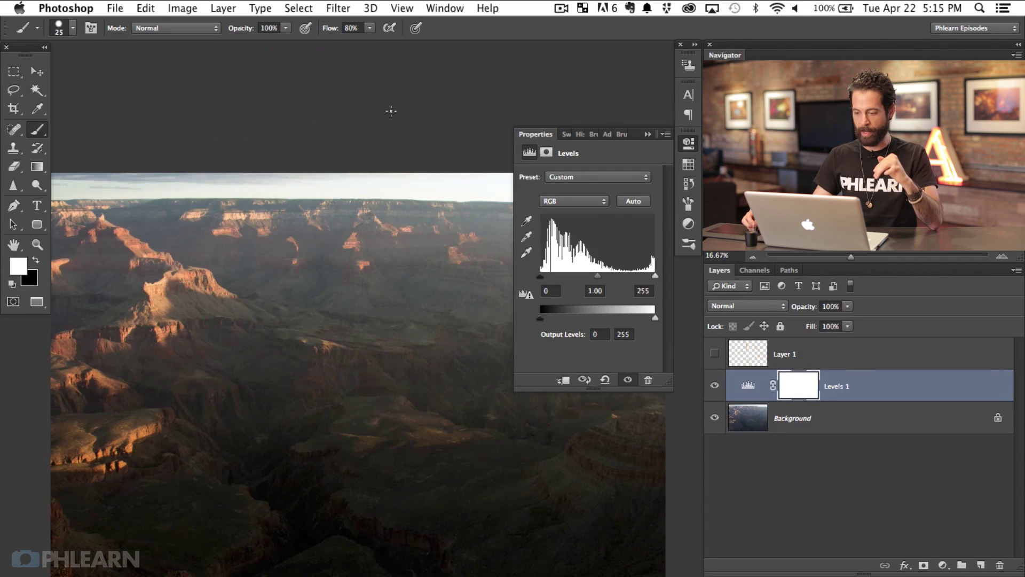
left_click(712, 383)
left_click(714, 382)
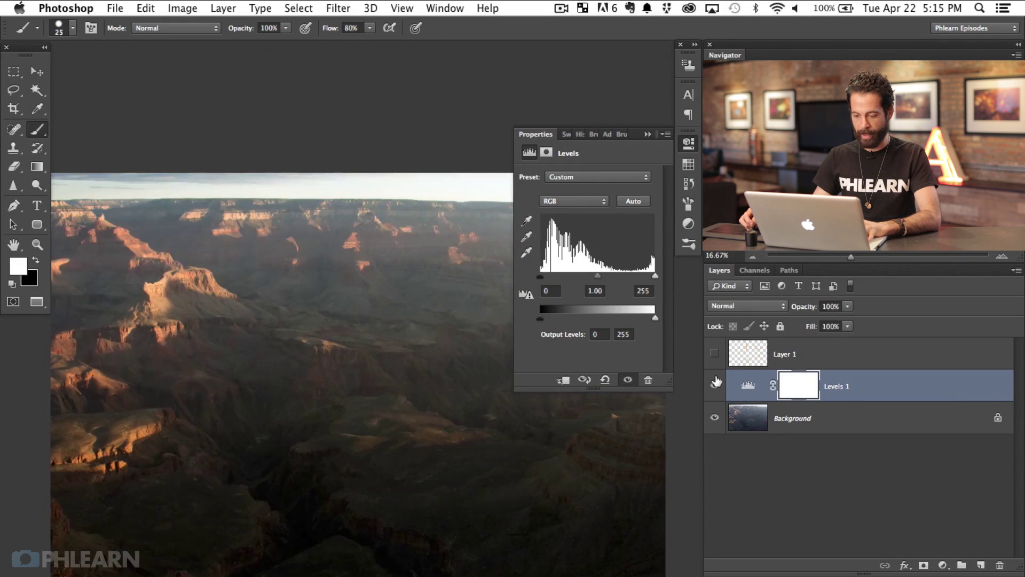
left_click(713, 380)
left_click(715, 380)
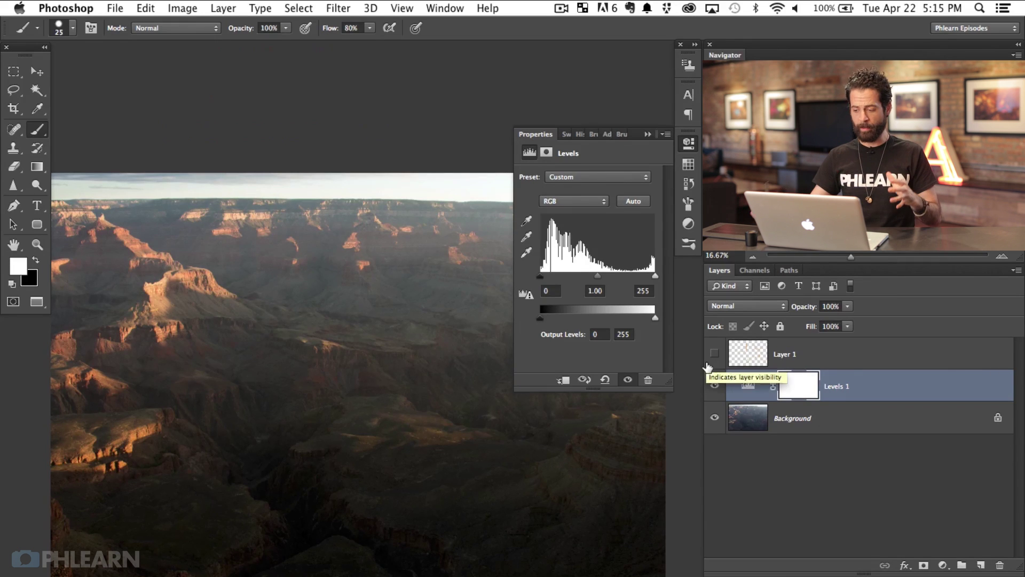
left_click(714, 384)
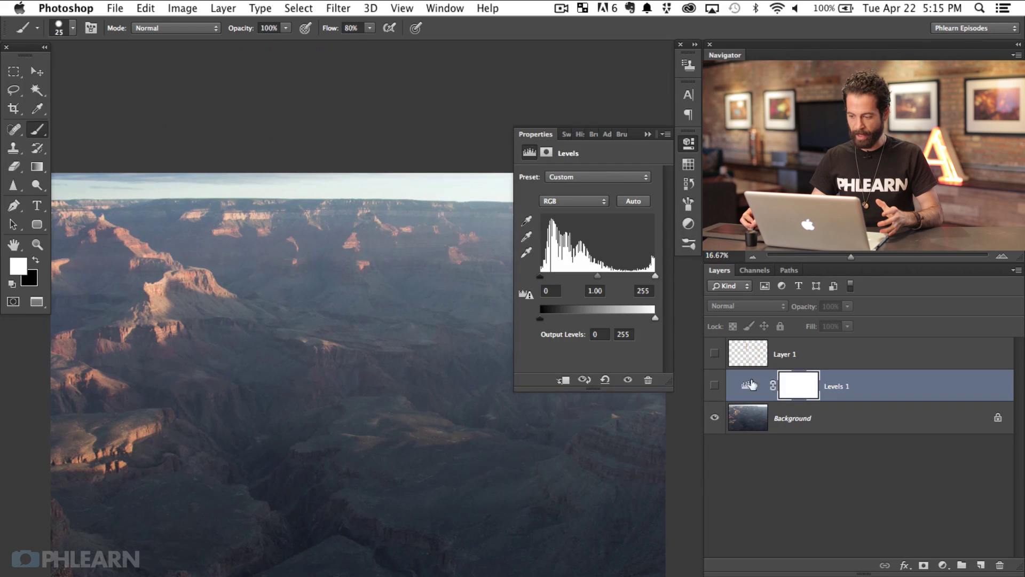
left_click(715, 384)
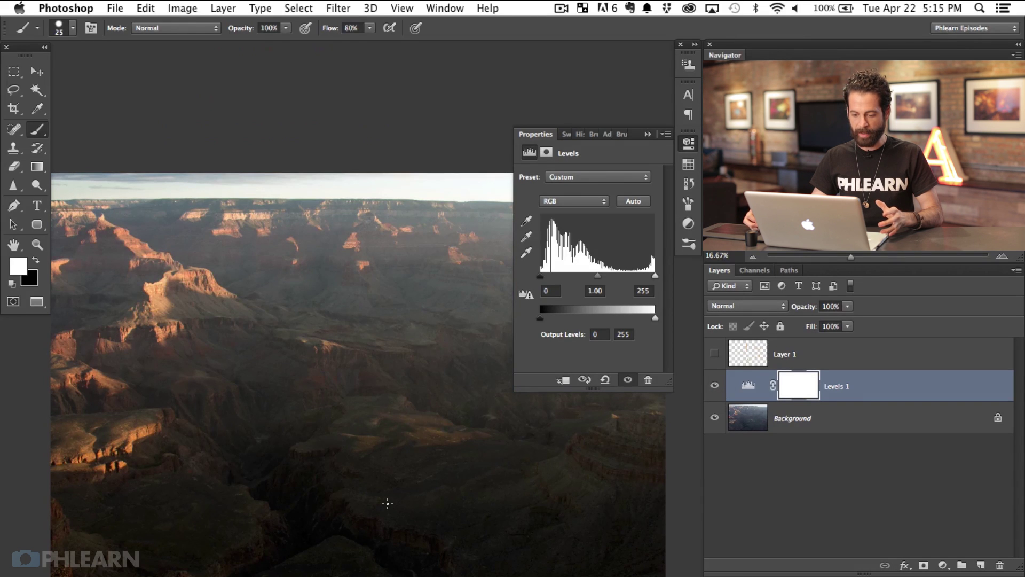
left_click(714, 385)
left_click(713, 385)
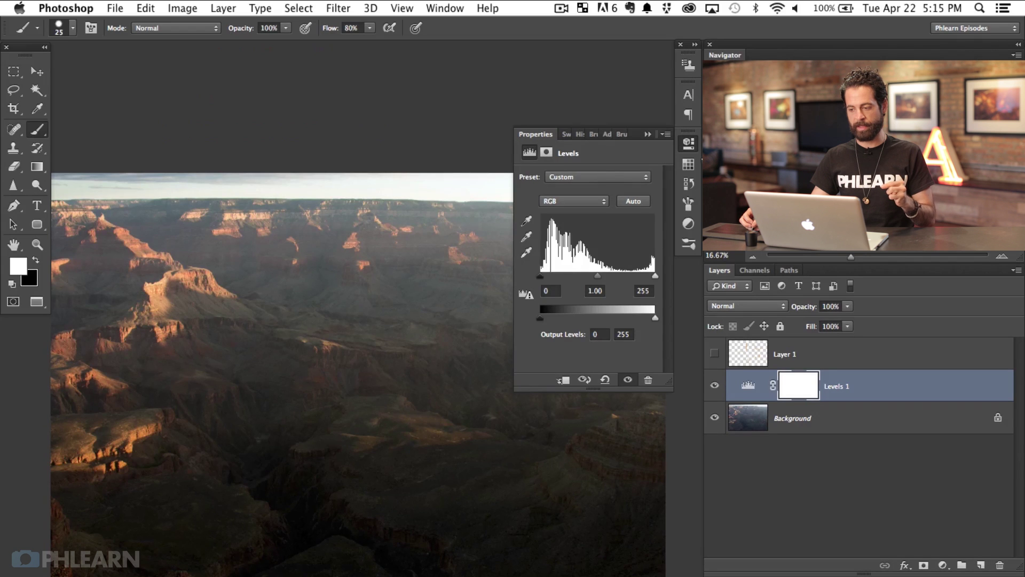
left_click(690, 143)
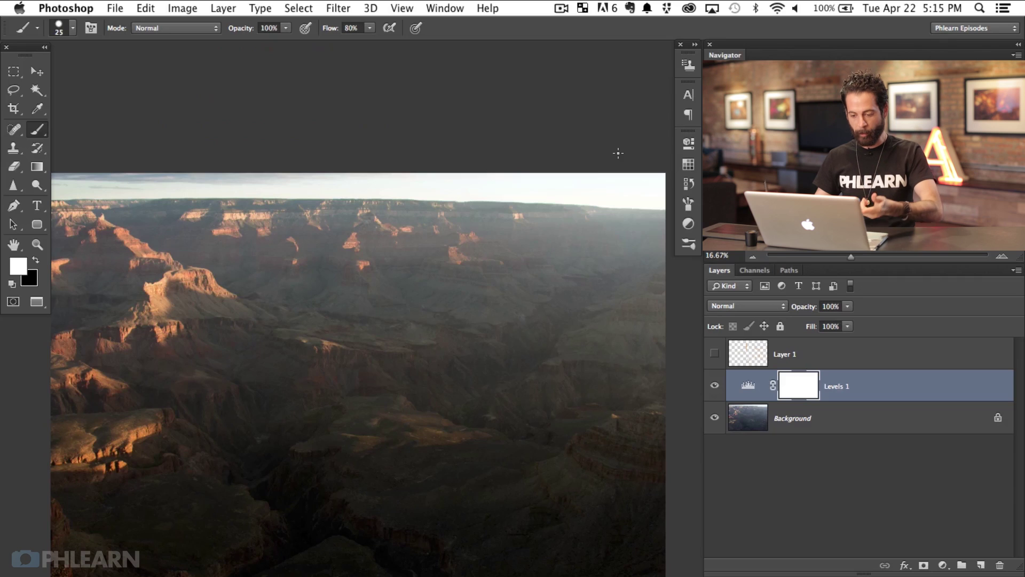
left_click_drag(469, 435, 484, 405)
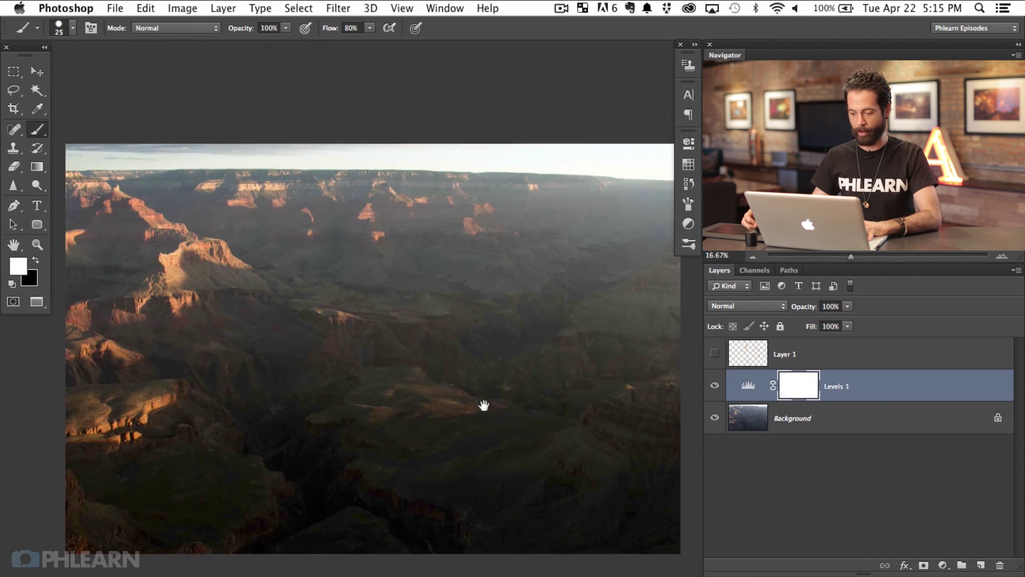
Add a Curves 1 layer with a raised midtone point and invert its mask.
left_click(942, 565)
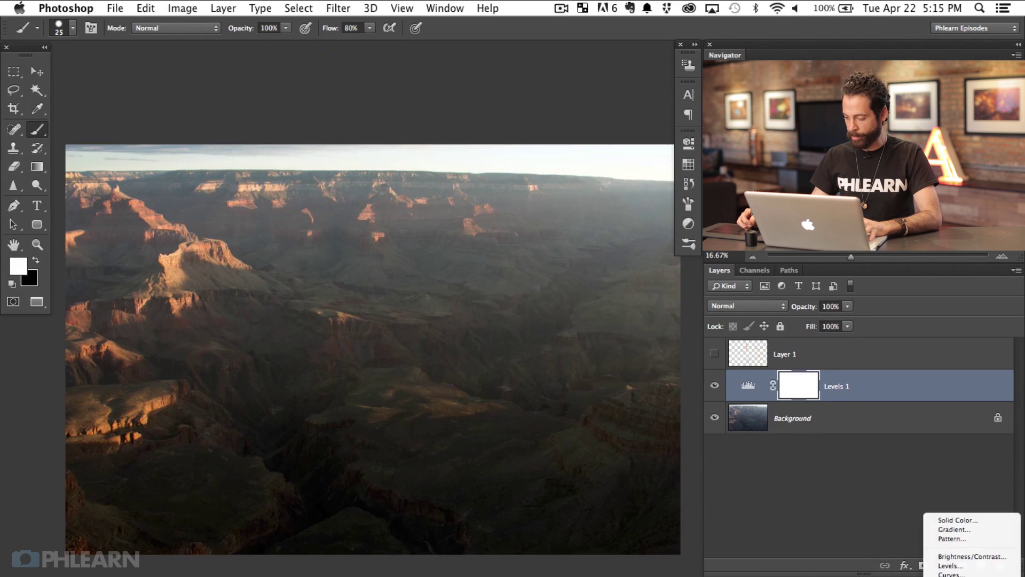
left_click(951, 573)
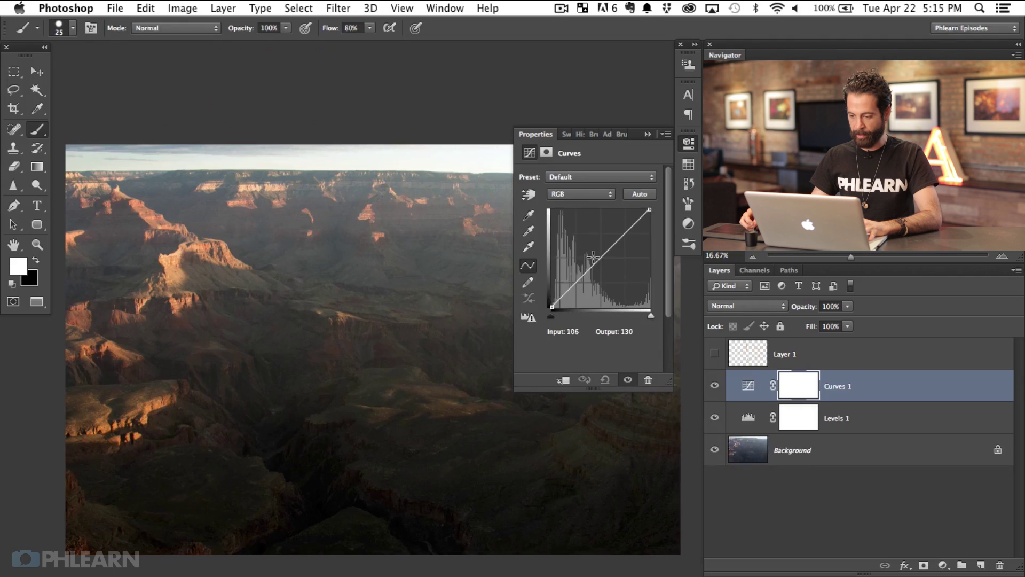
left_click_drag(592, 258, 590, 251)
key("super+i")
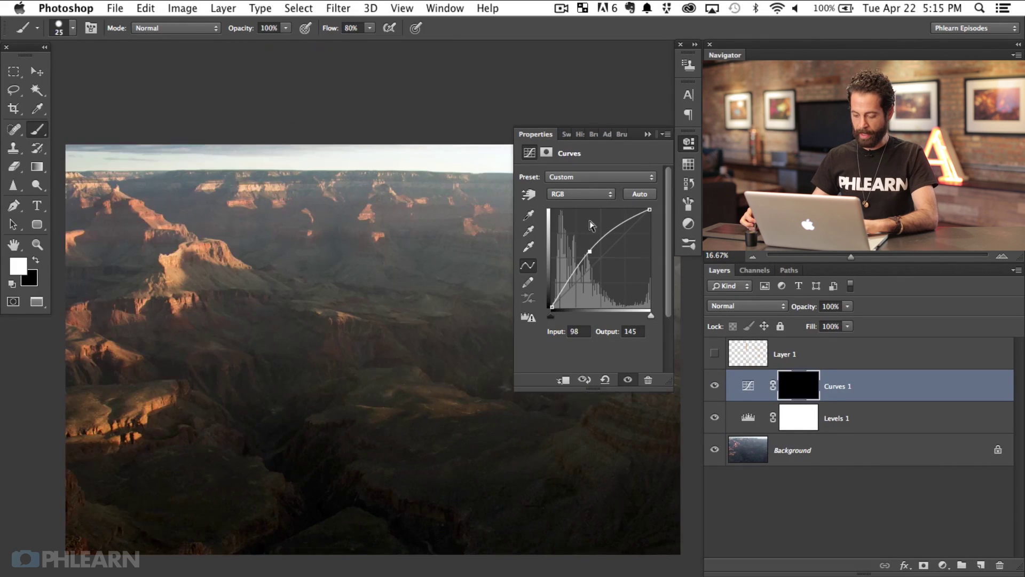
Draw a white-to-black linear gradient upward from the bottom on the Curves 1 mask.
key("g")
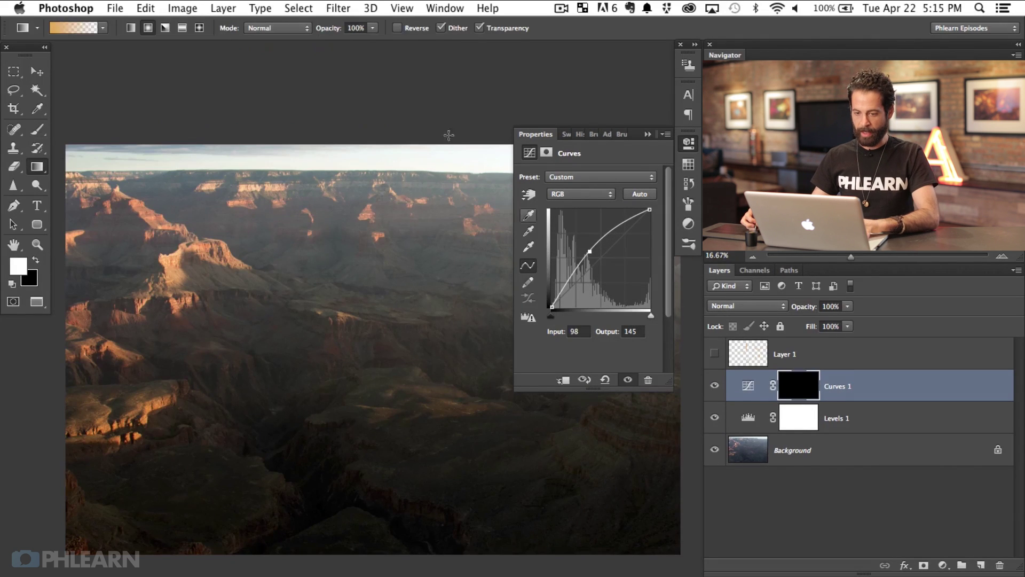
left_click(131, 29)
key("d")
key("x")
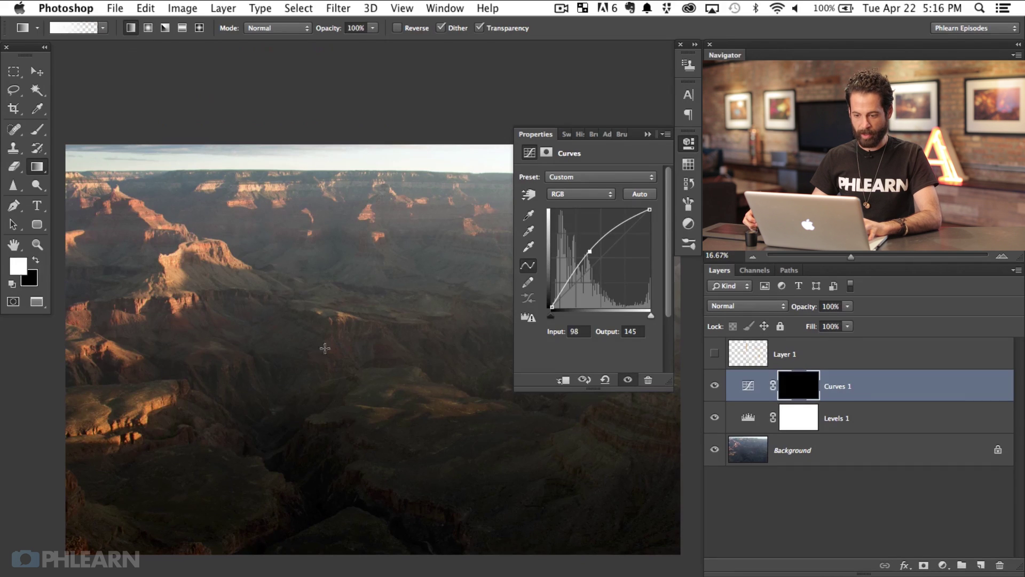
left_click(689, 142)
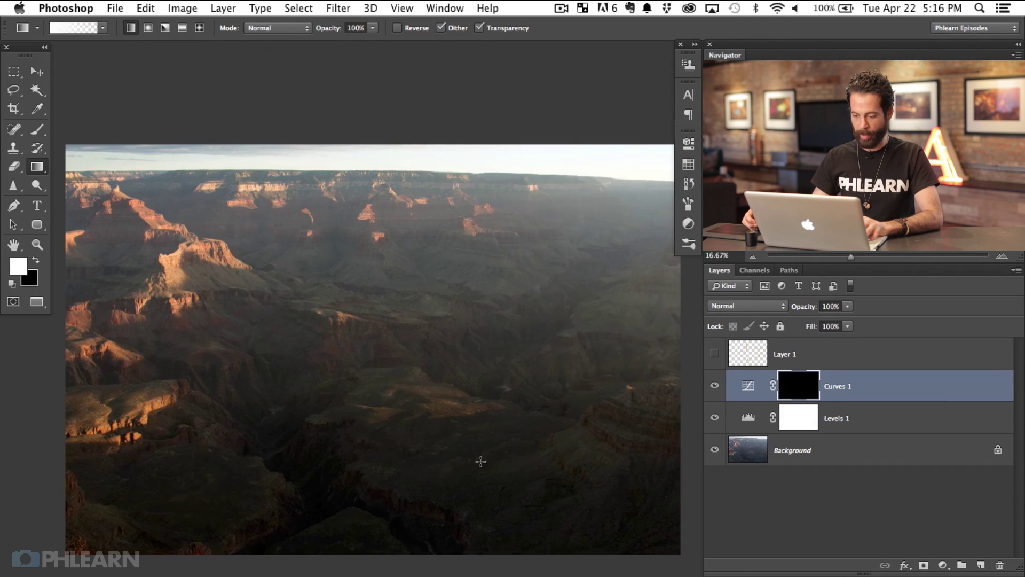
left_click_drag(402, 568, 407, 295)
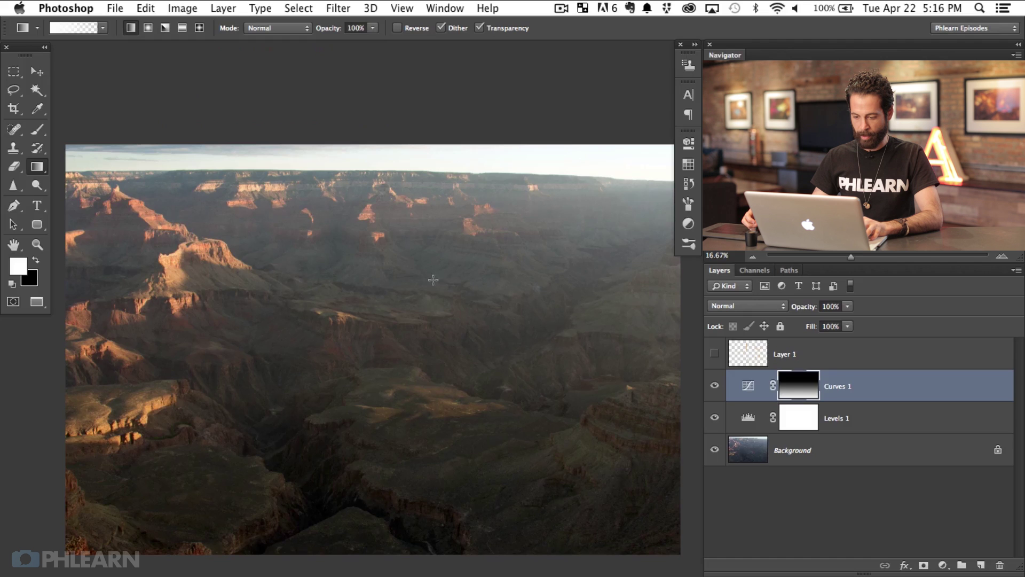
left_click(714, 385)
left_click(714, 385)
left_click(714, 385)
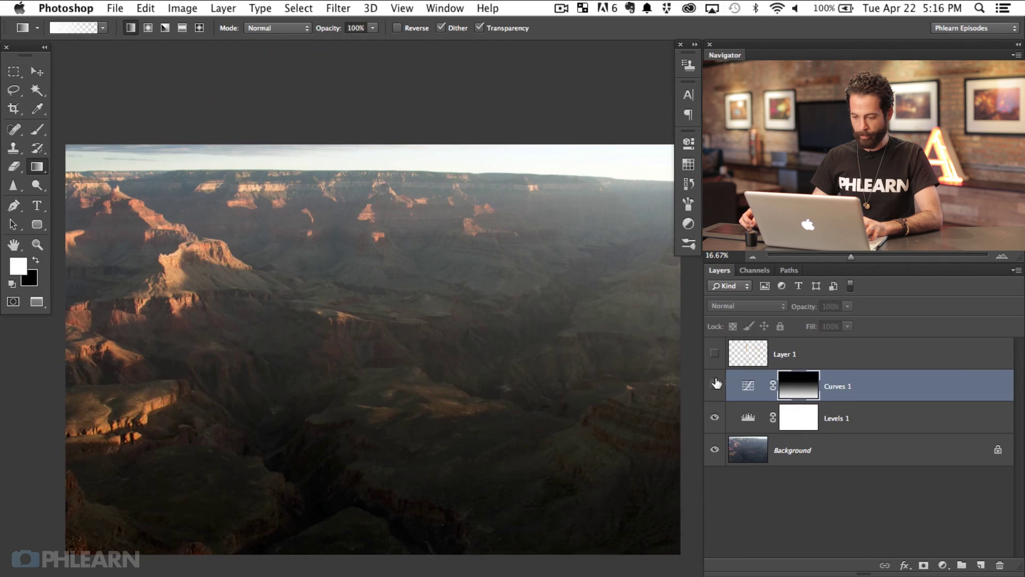
left_click(714, 384)
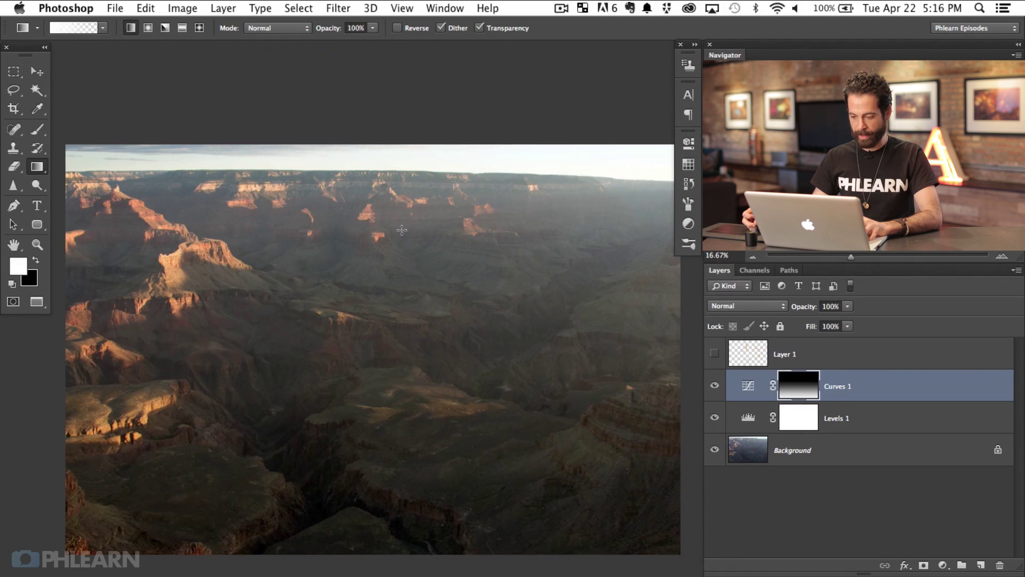
Redo the gradient from the bottom edge upward and compare Curves 1 on and off.
key("super+BackSpace")
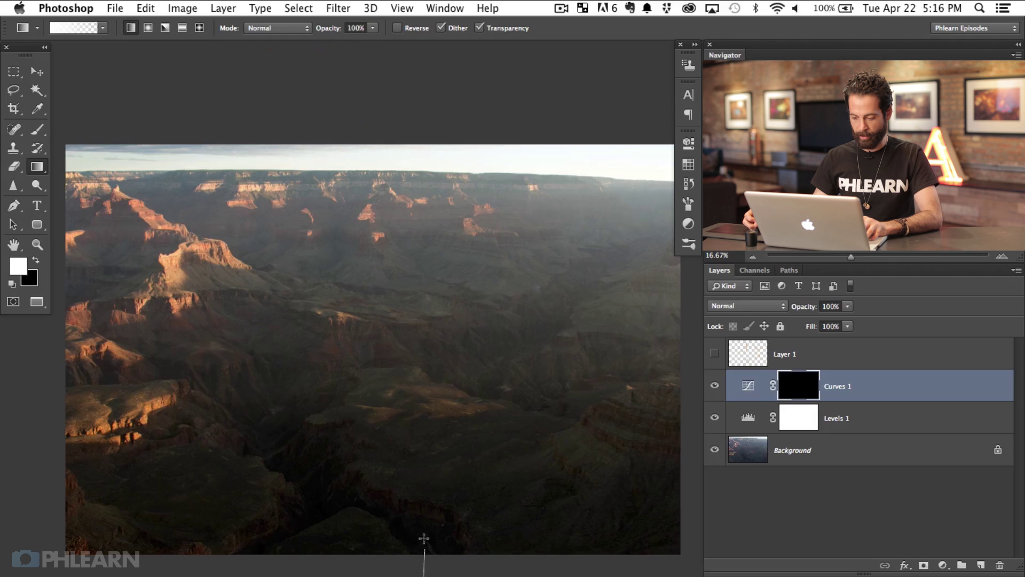
left_click_drag(424, 538, 435, 201)
left_click(716, 387)
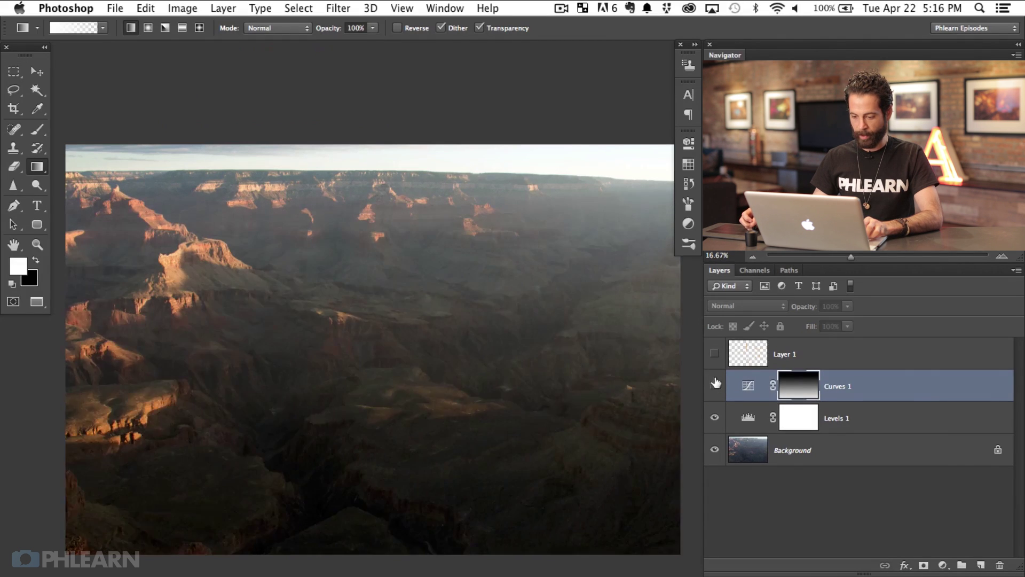
left_click(715, 386)
left_click(716, 385)
left_click(716, 383)
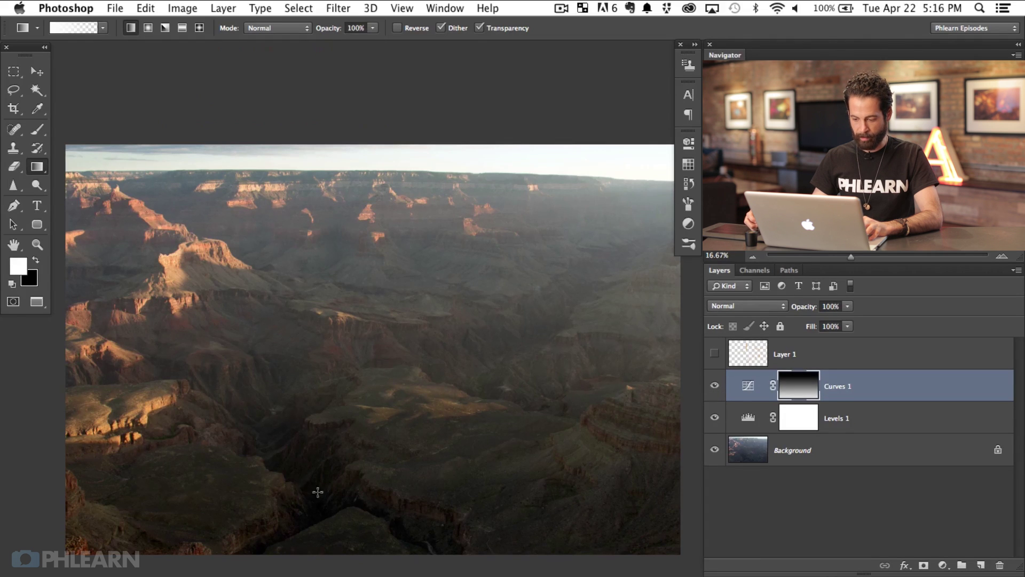
left_click(713, 389)
left_click(712, 390)
left_click(711, 393)
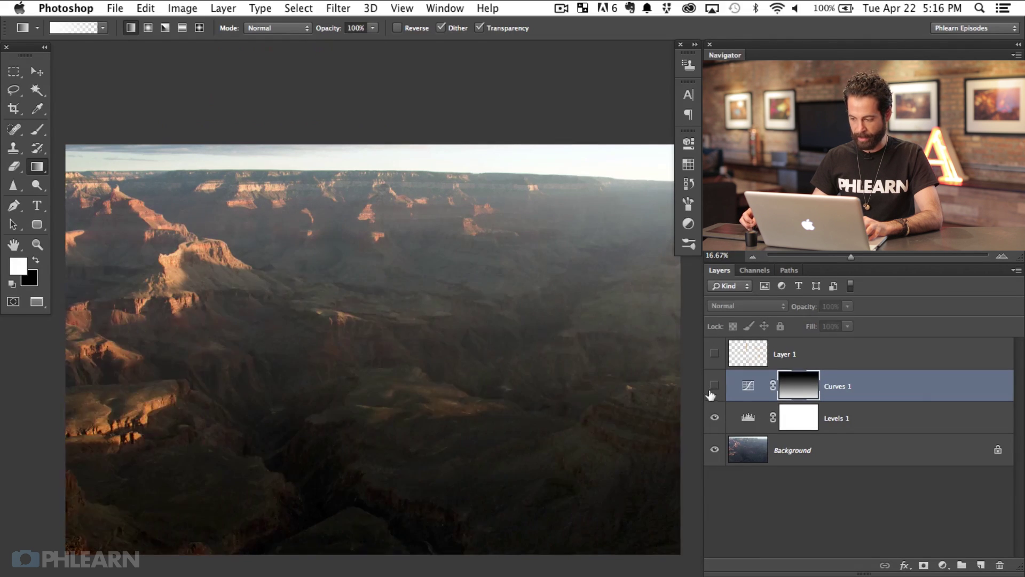
left_click(711, 392)
Add a Curves 2 layer with a lowered, darkening curve point.
left_click(943, 565)
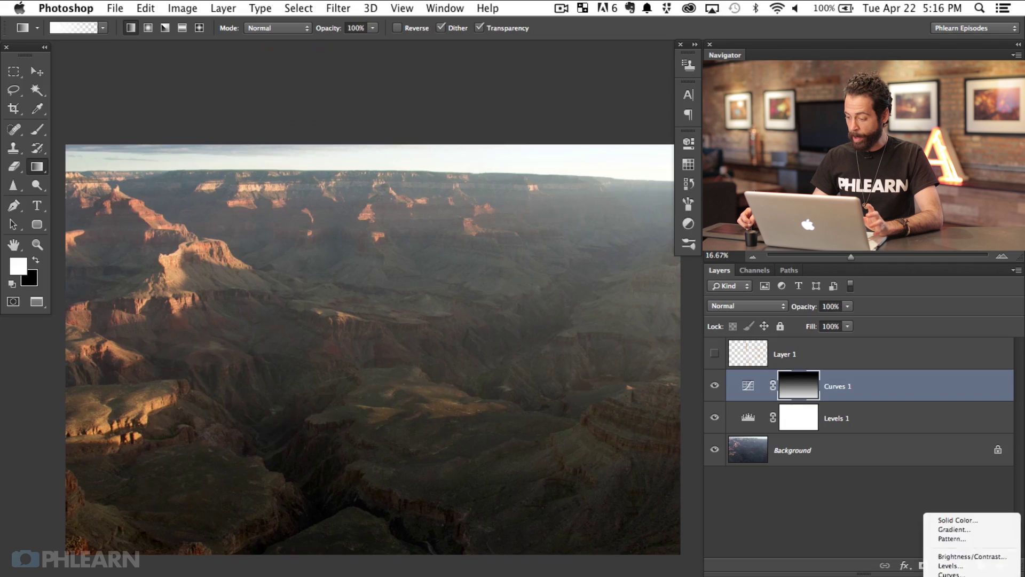
left_click(953, 556)
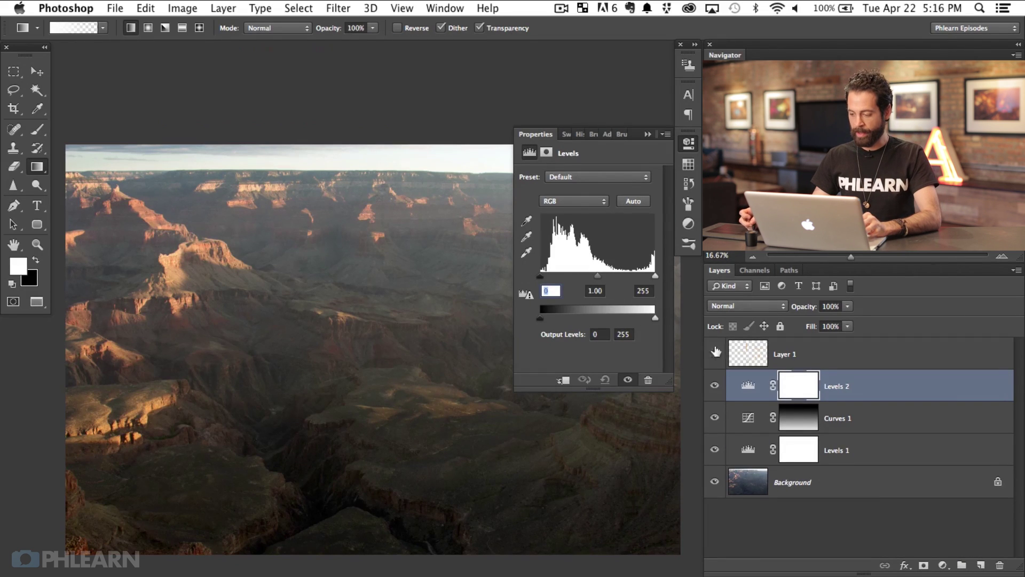
key("super+z")
left_click(942, 565)
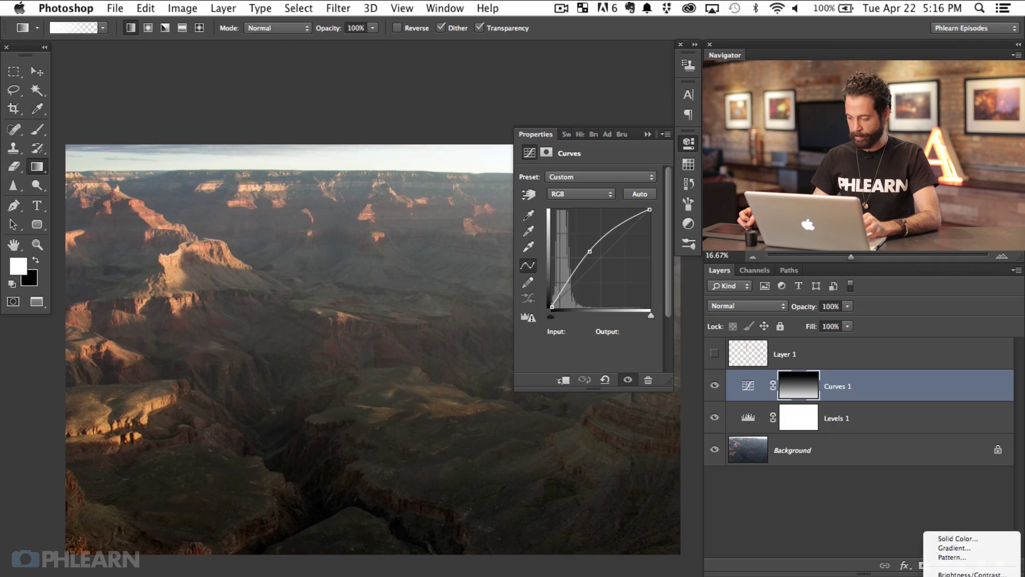
left_click(955, 566)
left_click_drag(607, 251, 610, 265)
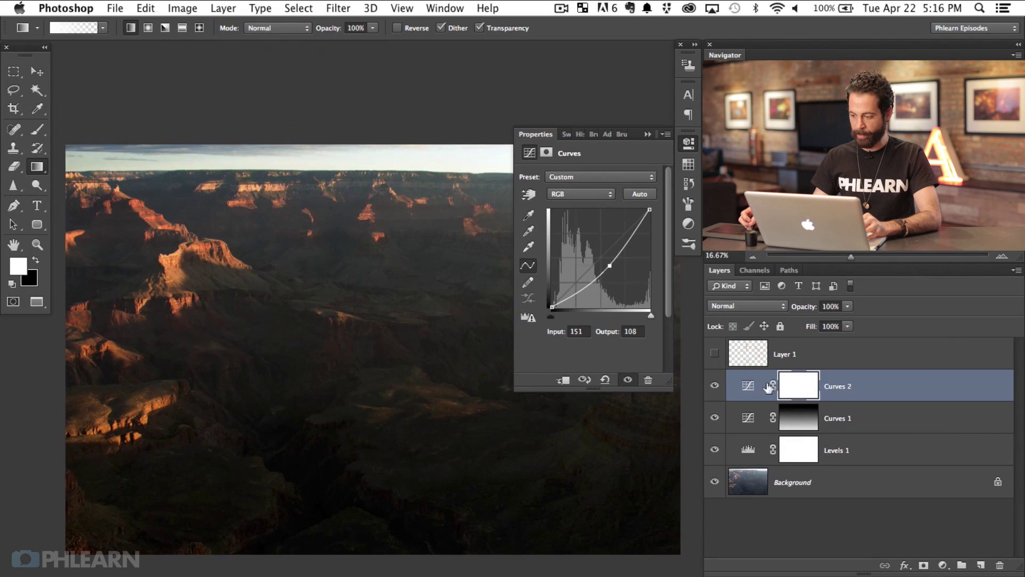
Invert the Curves 2 mask and fade the darkening in from the top with a gradient.
key("super+i")
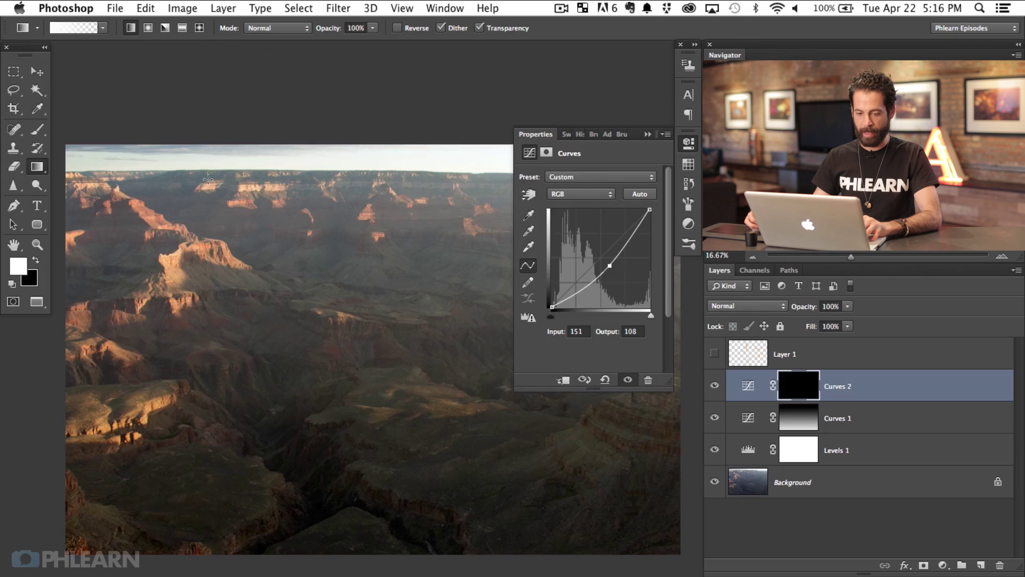
left_click_drag(362, 127, 355, 528)
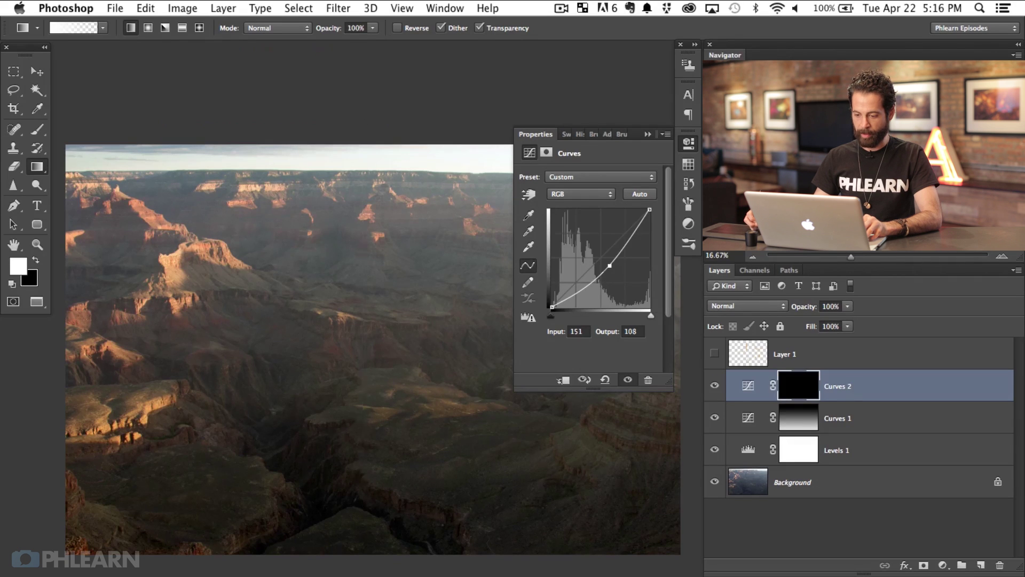
left_click(712, 386)
left_click(712, 387)
left_click(712, 387)
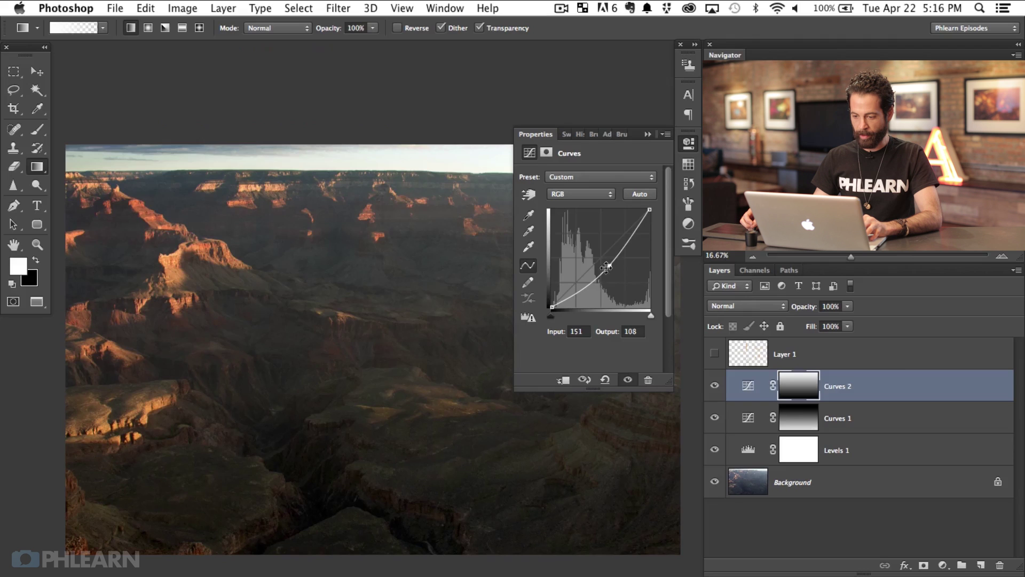
Nudge the Curves 2 midpoint up slightly, then hide the Curves layers to compare.
left_click_drag(606, 267, 608, 262)
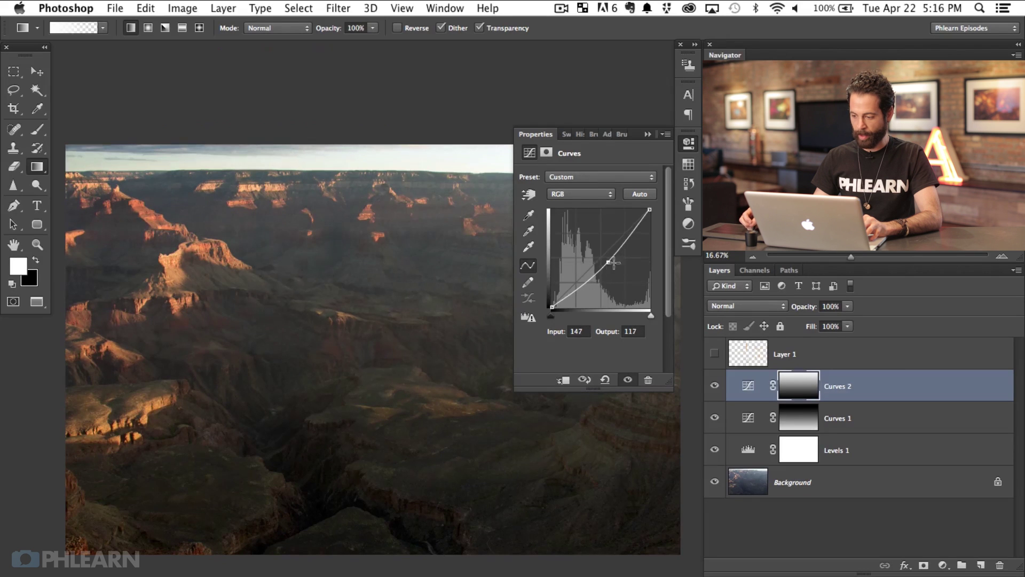
left_click(689, 142)
left_click(714, 385)
Hide the Curves layers and toggle Levels 1 to compare its effect.
left_click(714, 417)
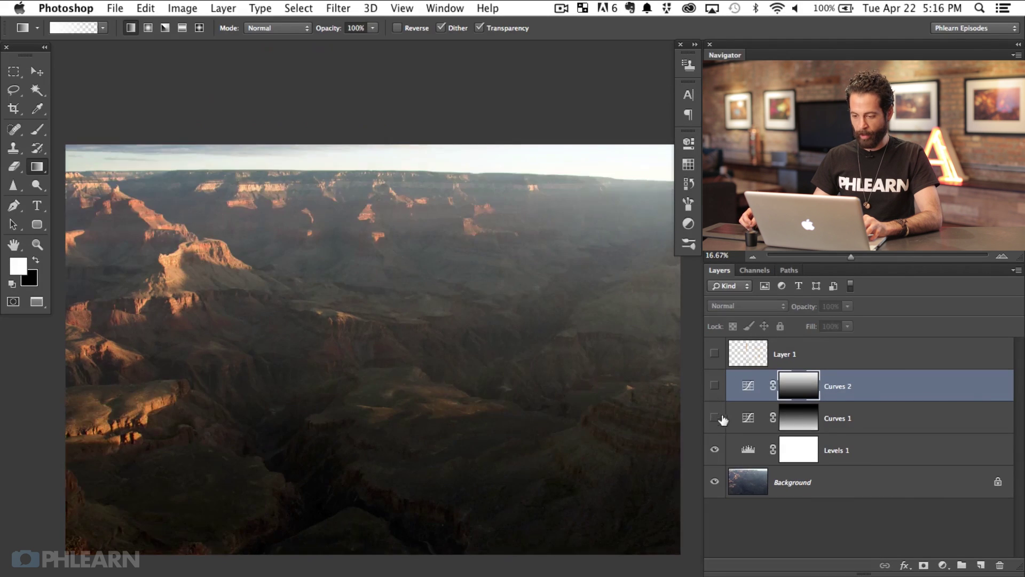
left_click(715, 449)
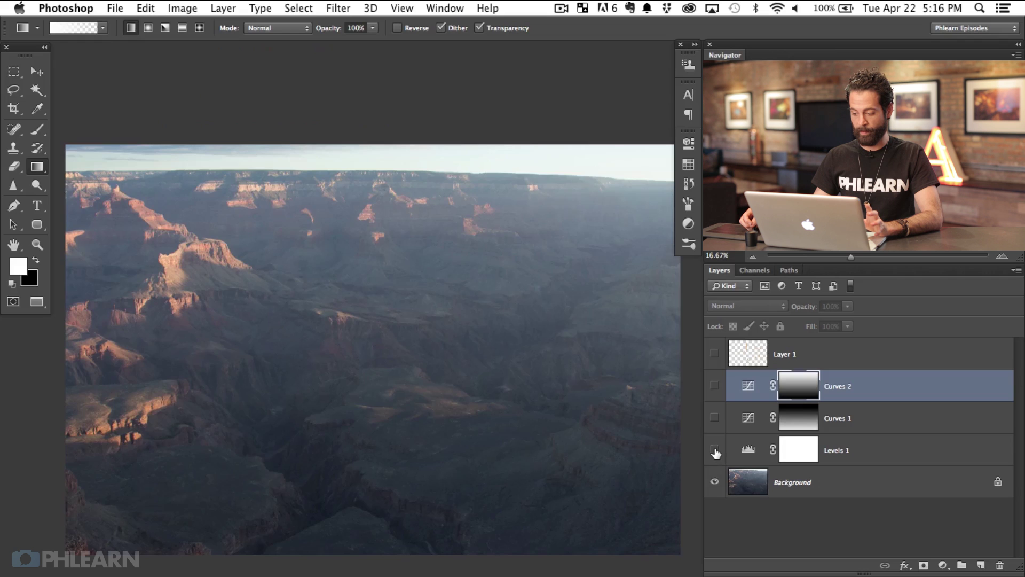
left_click(715, 450)
left_click(715, 449)
left_click(714, 449)
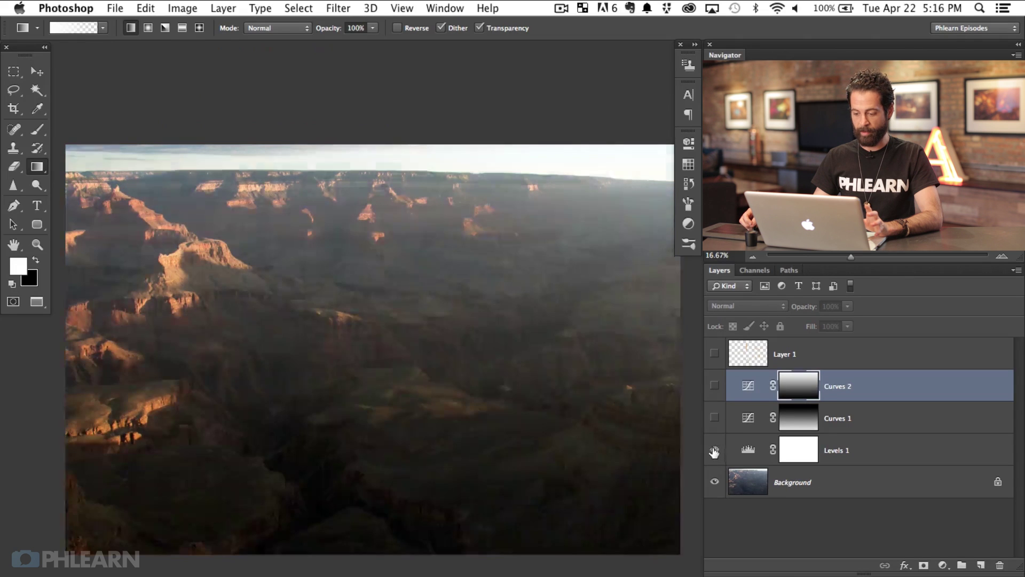
Toggle Curves 1 and Curves 2 on and off, leaving all three adjustments visible.
left_click(713, 418)
left_click(713, 417)
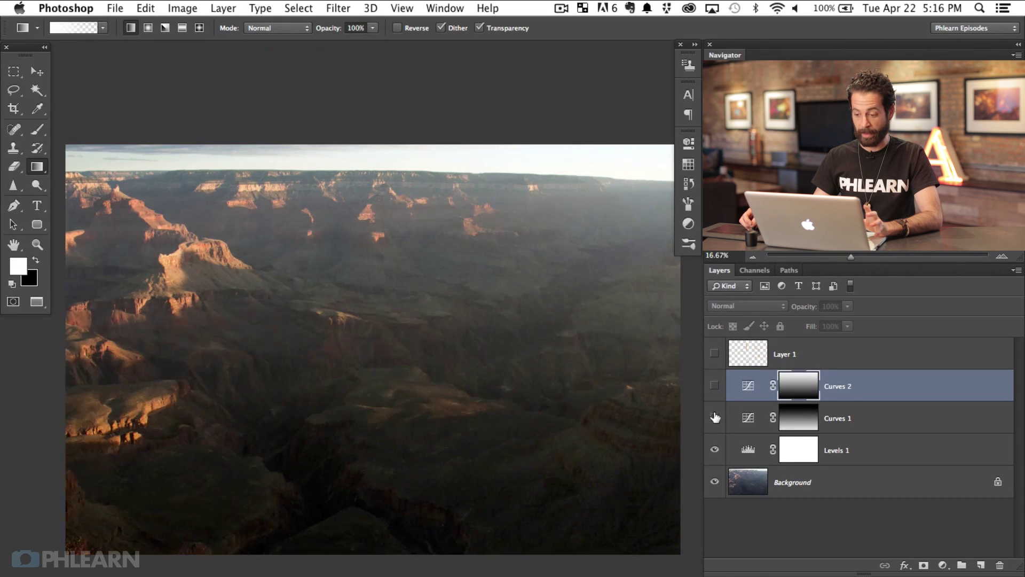
left_click(714, 417)
left_click(713, 386)
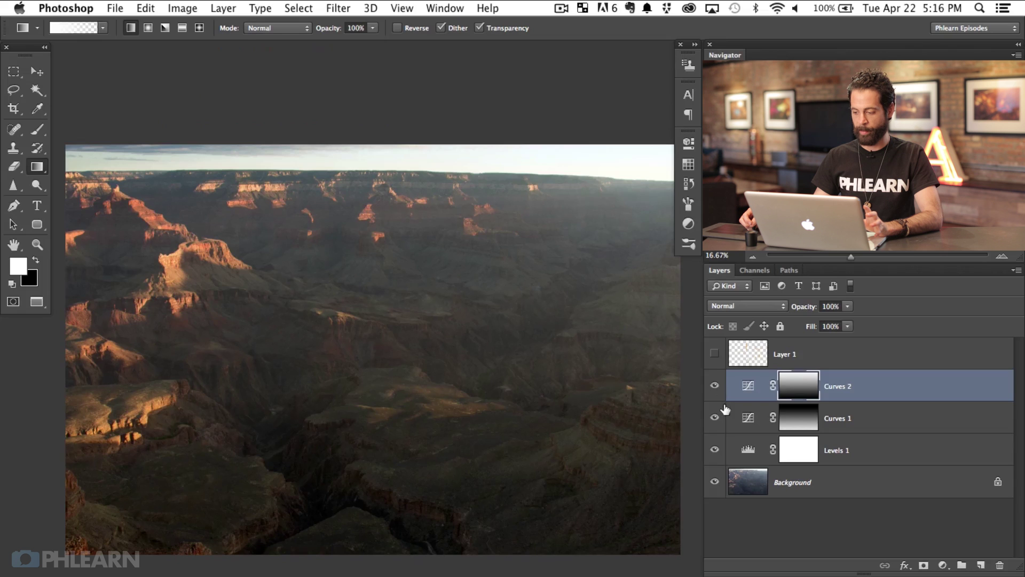
mouse_move(715, 387)
left_mouse_down()
mouse_move(716, 449)
mouse_move(716, 389)
left_mouse_up()
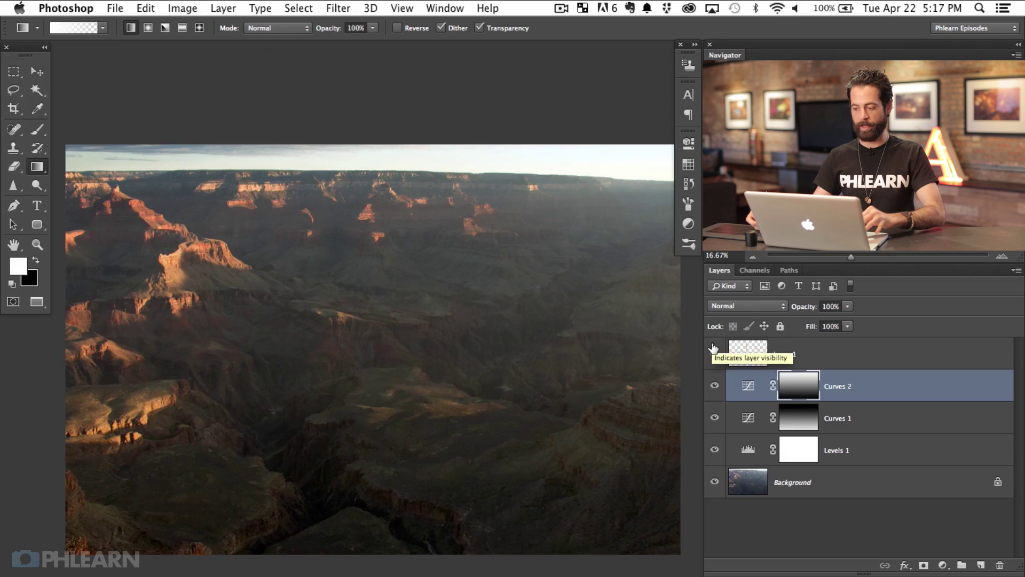
left_click(714, 386)
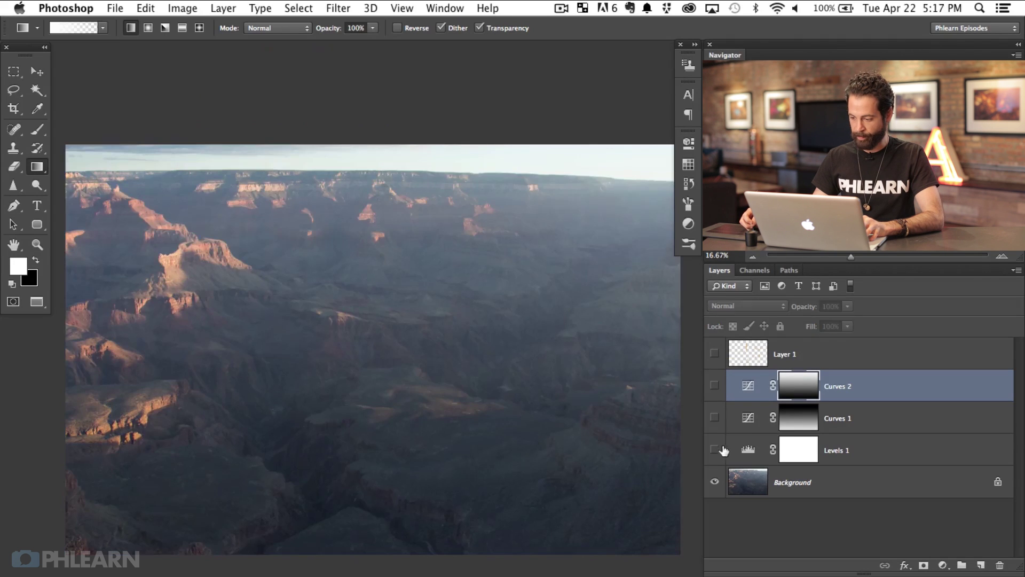
left_click(714, 385)
left_click_drag(360, 378, 401, 393)
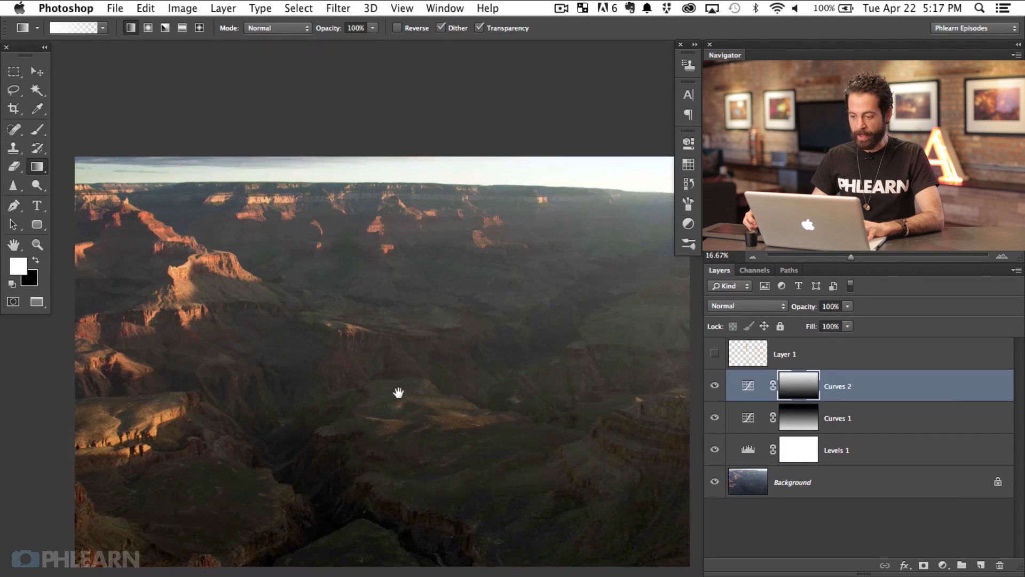
left_click(715, 354)
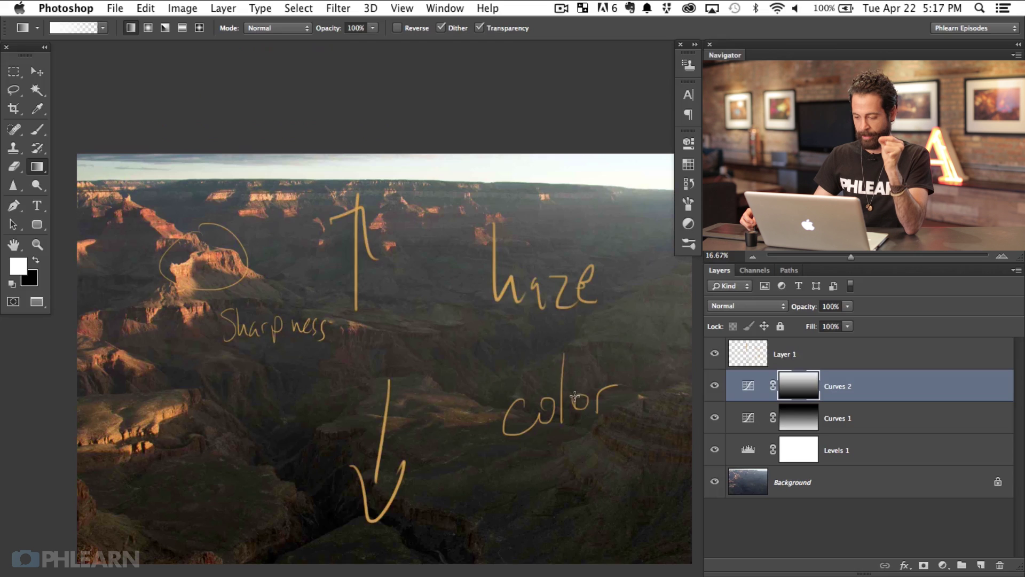
left_click(716, 354)
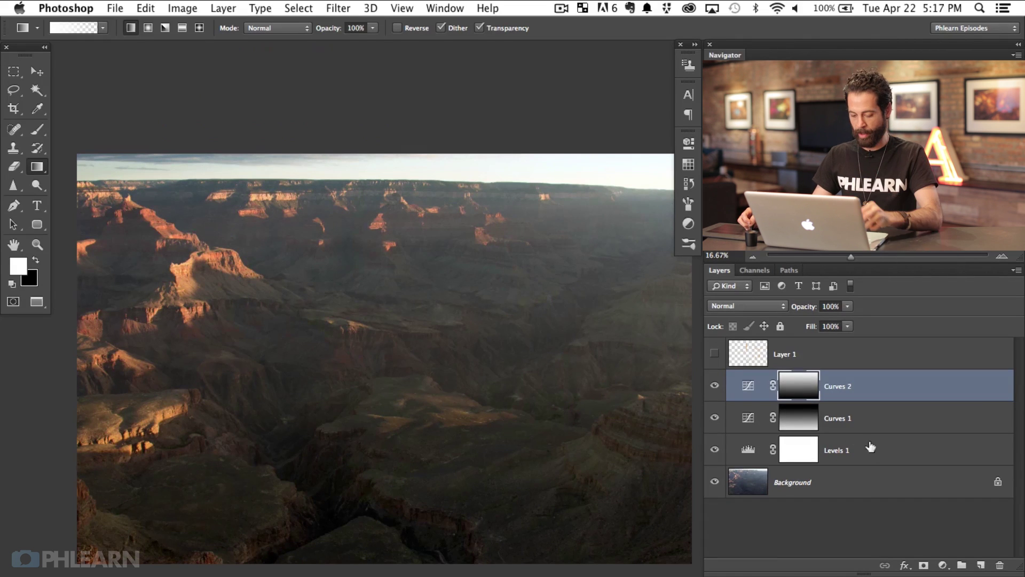
left_click(869, 462, "shift")
Group the three adjustments into Group 1 and add a Curves 3 layer.
key("super+g")
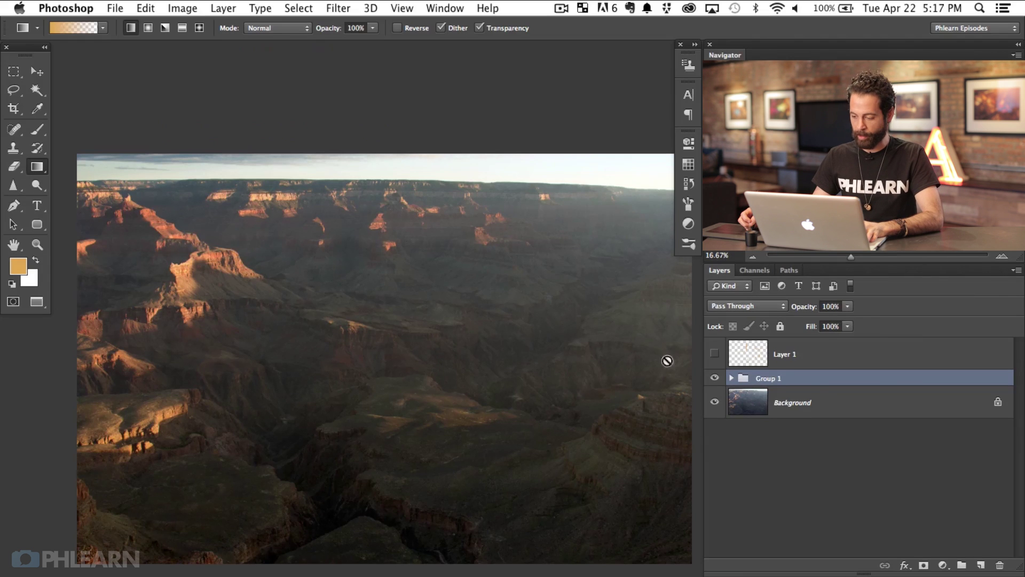
left_click(943, 565)
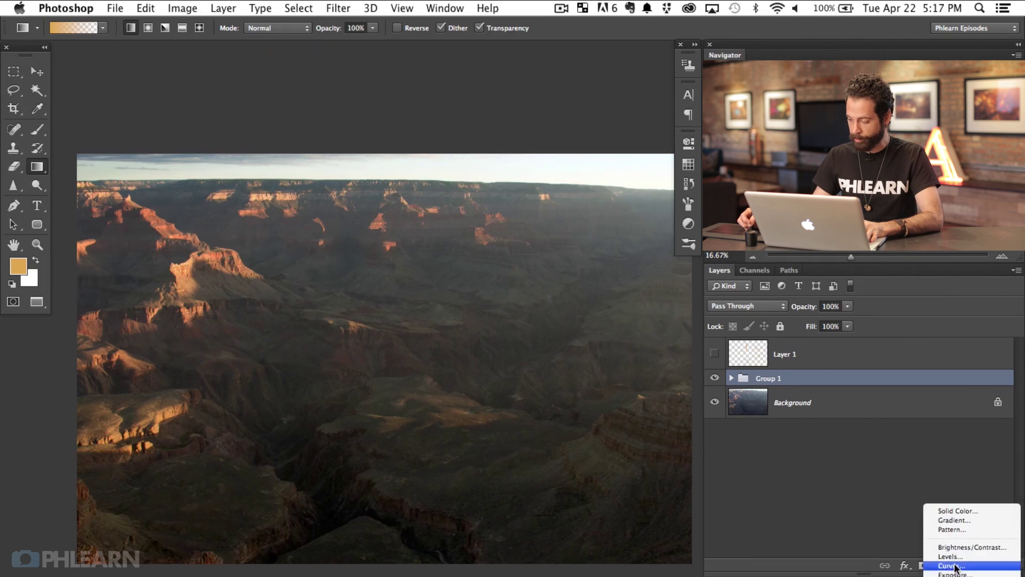
left_click(948, 563)
Raise the Red channel curve and lower the Blue channel curve for a warm cast.
left_click(566, 194)
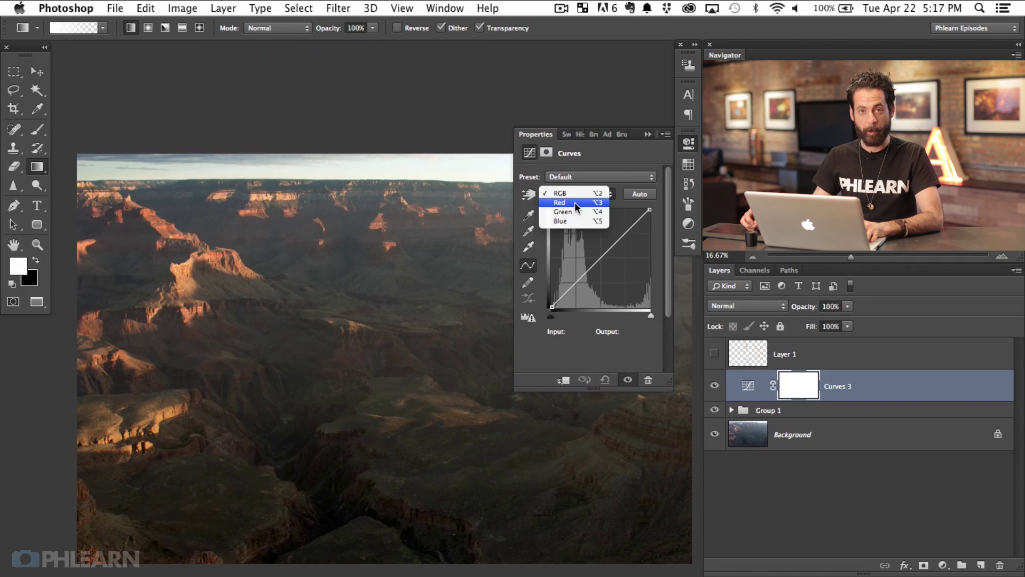
left_click(575, 202)
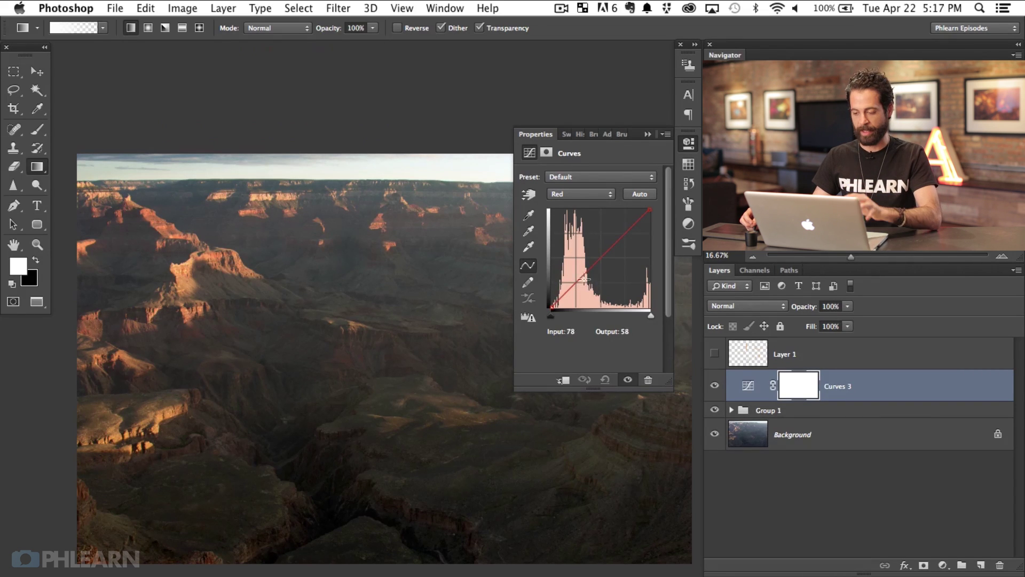
left_click_drag(596, 261, 589, 250)
left_click(577, 194)
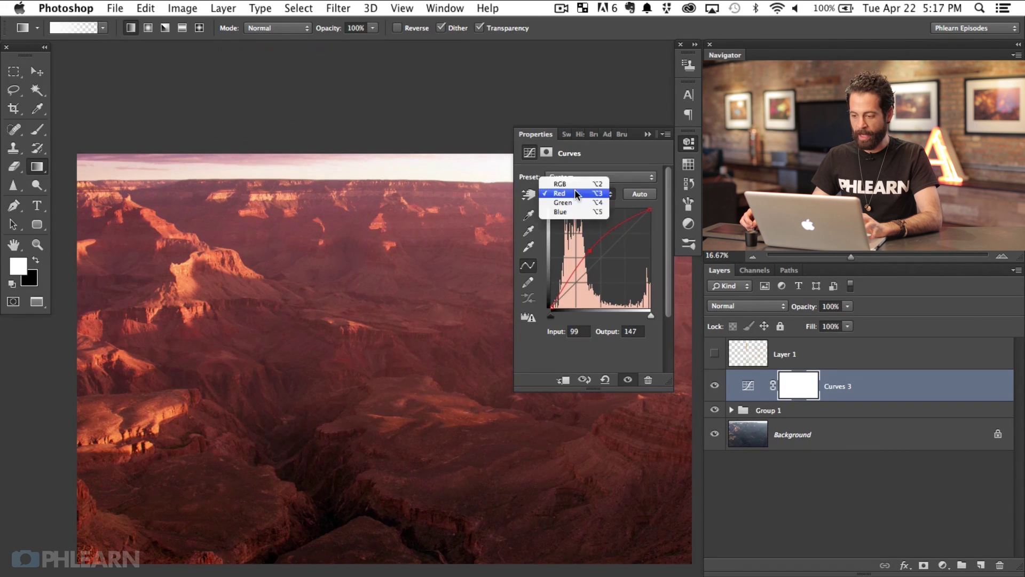
left_click(576, 212)
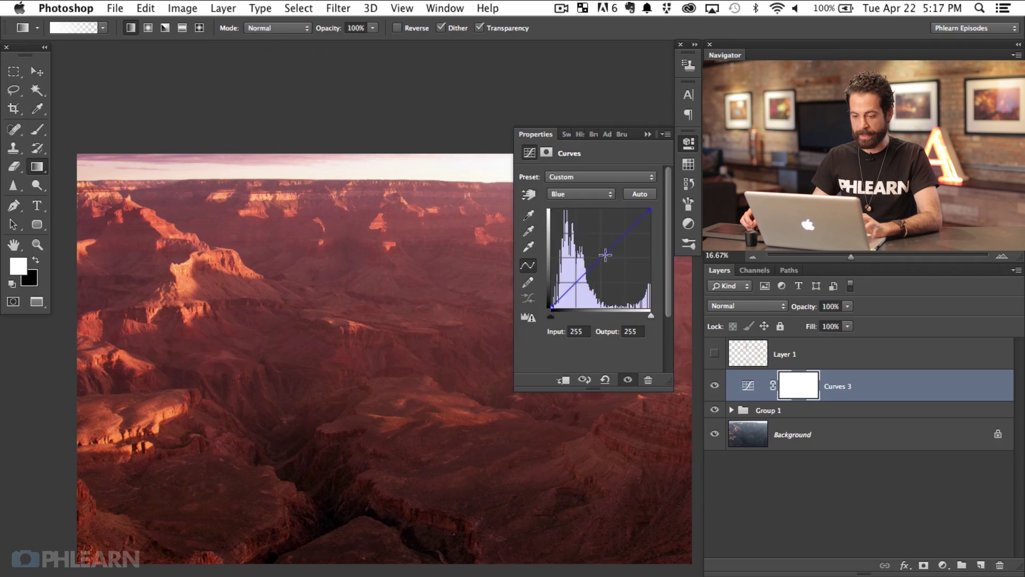
left_click_drag(604, 255, 611, 260)
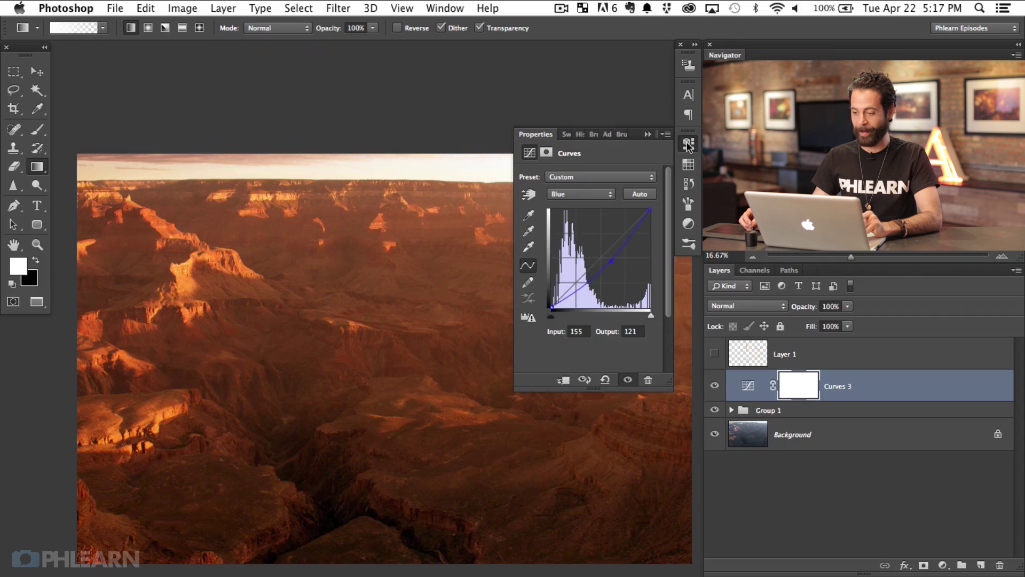
Compare the canyon with and without the Curves 3 warm grade.
left_click(688, 144)
left_click(714, 385)
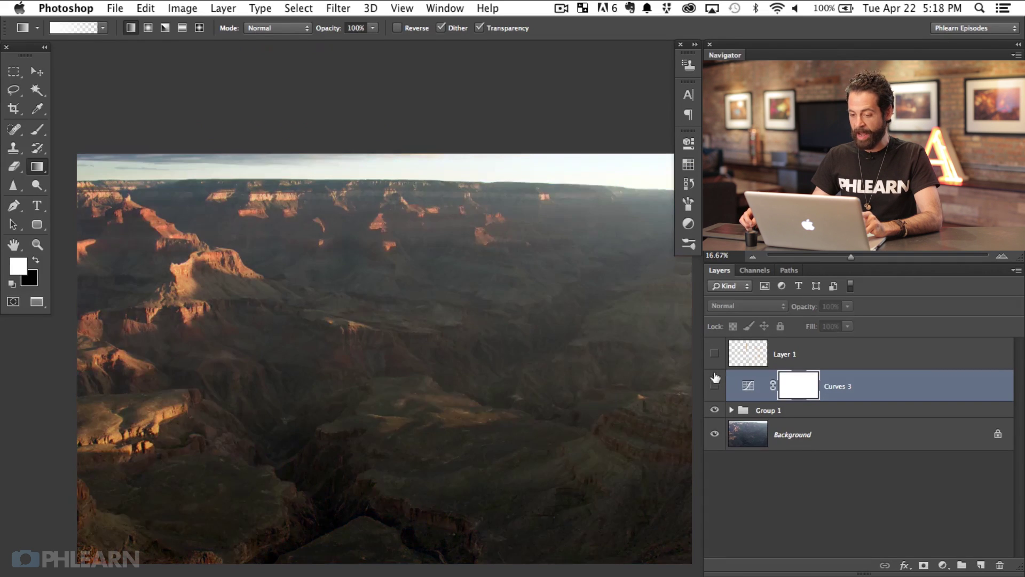
left_click(714, 385)
left_click(714, 385)
left_click(713, 385)
scroll(556, 373, "right", 2)
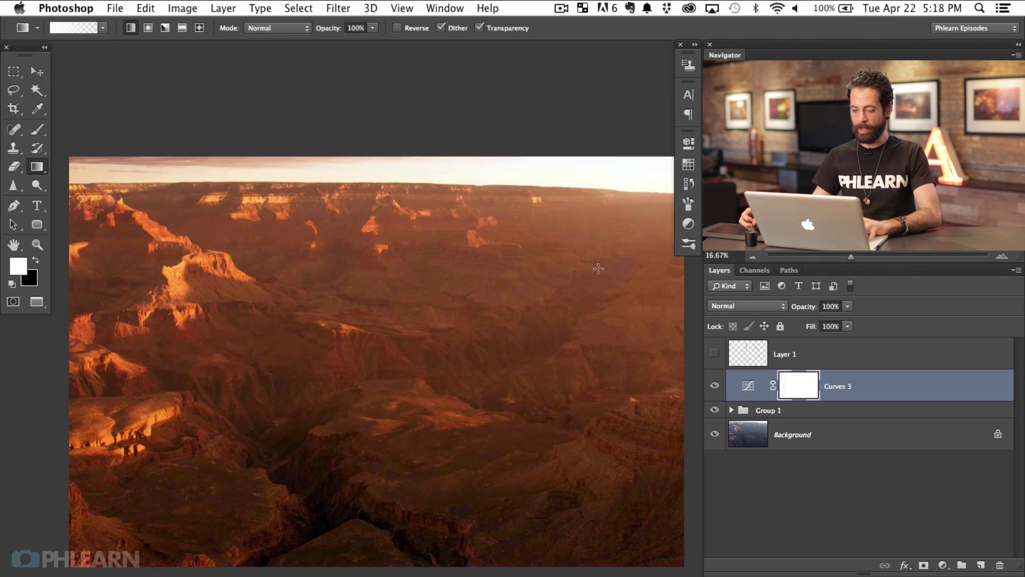
scroll(503, 389, "down", 1)
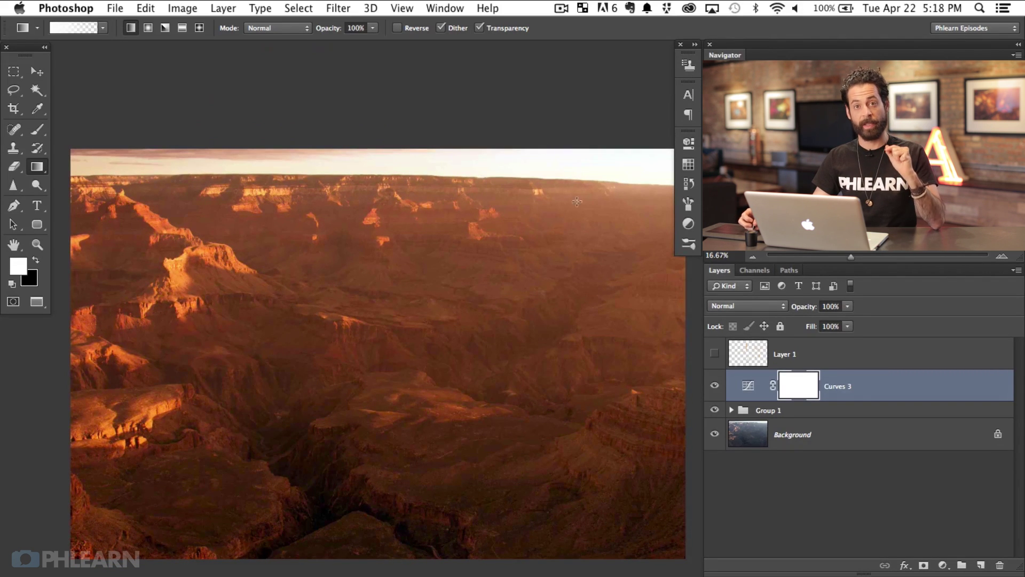
In Curves 3's Blending Options, split the Underlying Layer black slider to 0/163.
double_click(885, 392)
left_click_drag(481, 247, 522, 206)
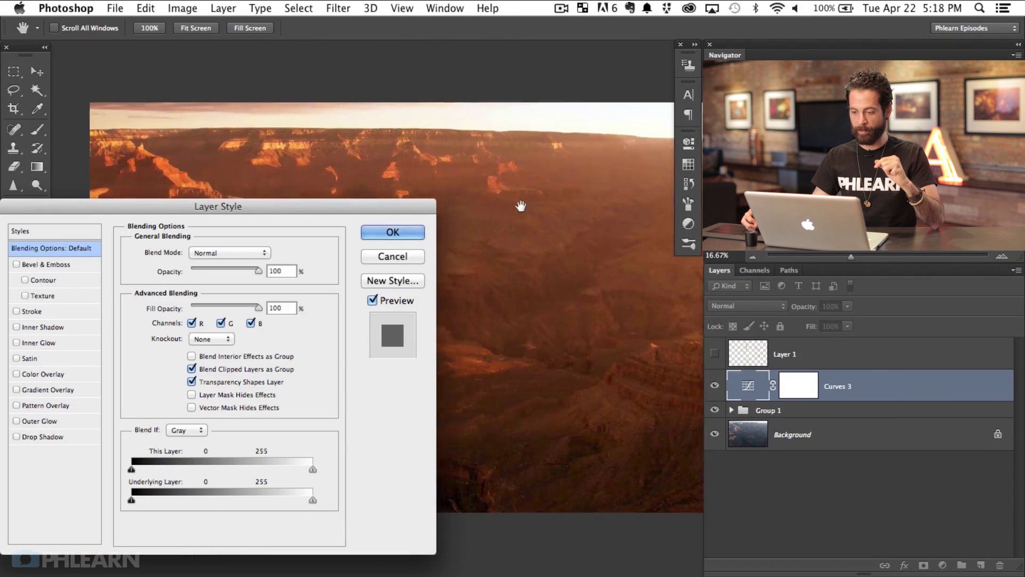
left_click_drag(383, 210, 400, 312)
left_click_drag(568, 266, 609, 210)
left_click_drag(373, 299, 377, 286)
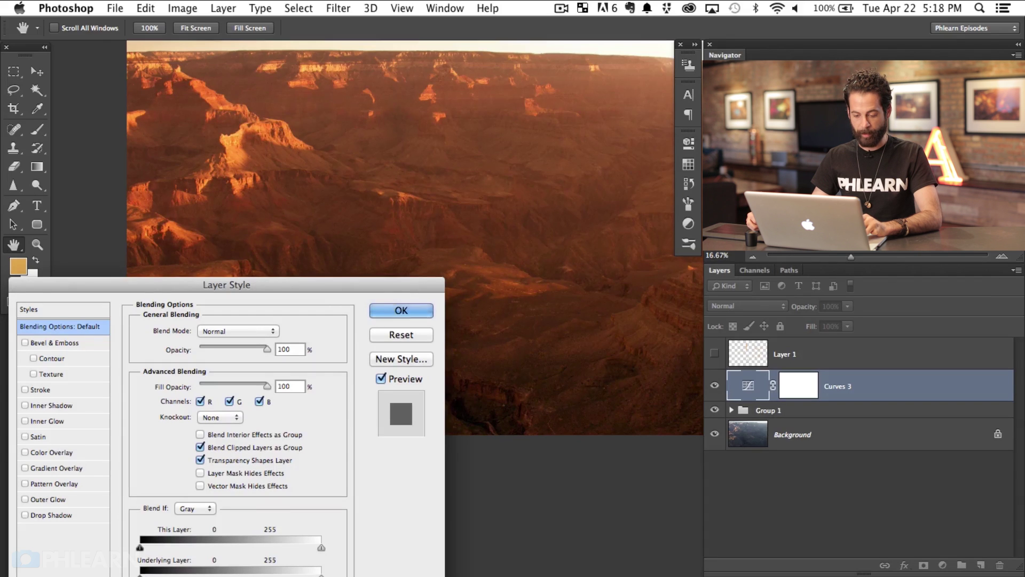
left_click_drag(140, 574, 193, 574, "alt")
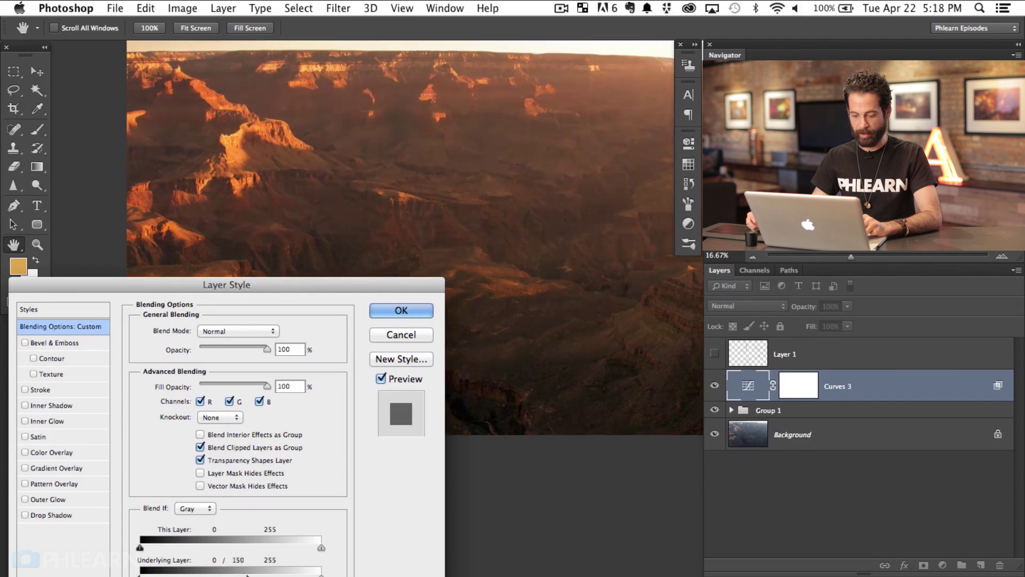
left_click_drag(319, 574, 255, 574, "alt")
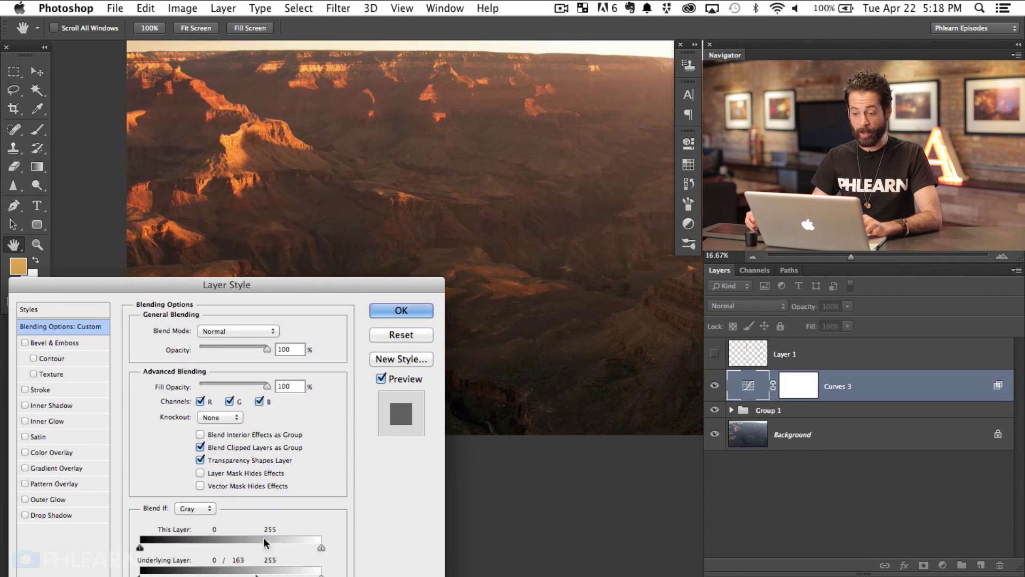
Confirm the earlier blending changes, then undo the last edit.
left_click(416, 311)
key("g")
scroll(449, 464, "up", 5)
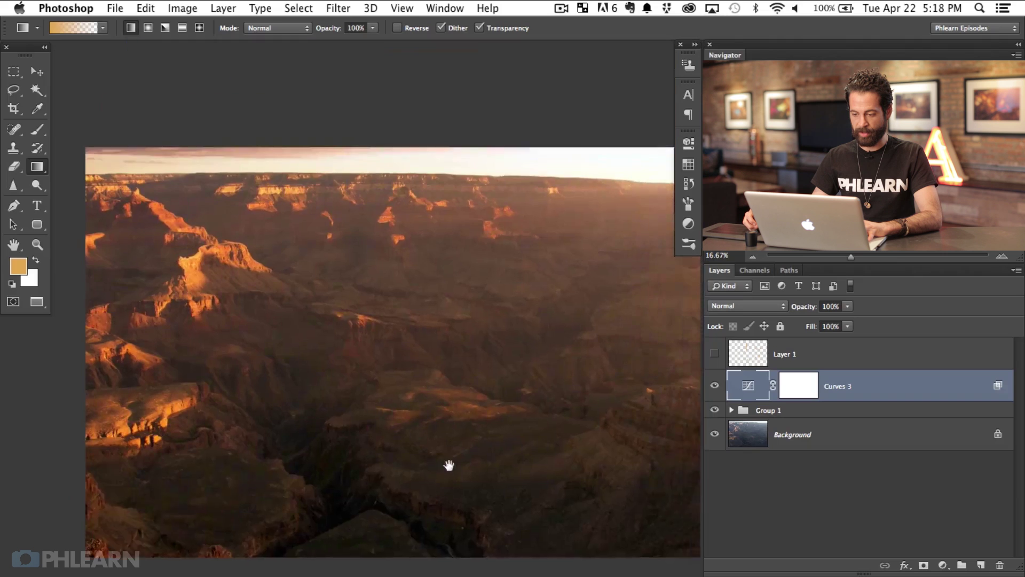
key("super+z")
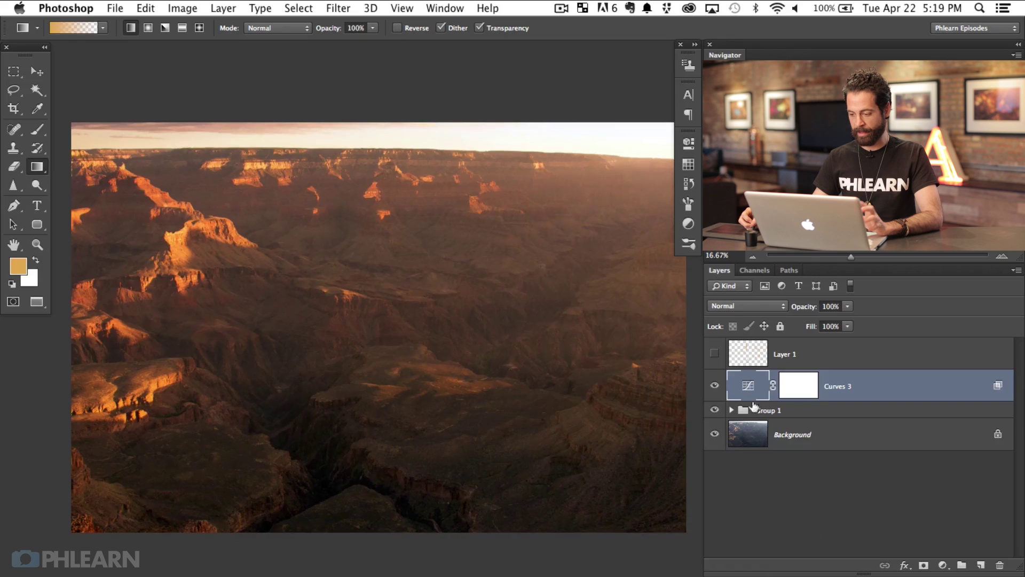
Compare the canyon with Curves 3's warmth off and on, ending with it on.
left_click(713, 386)
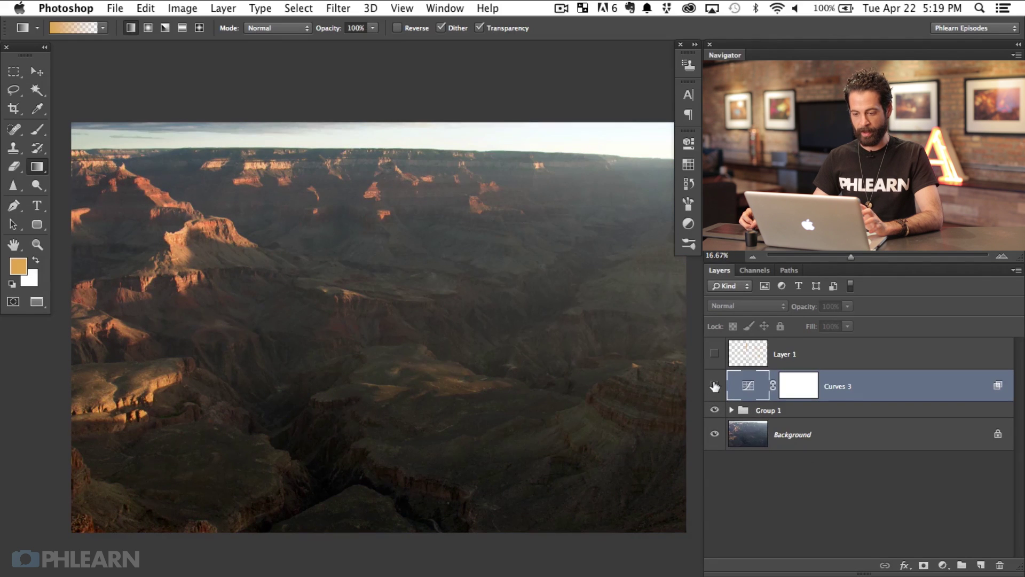
left_click(714, 385)
left_click(714, 385)
left_click(714, 386)
left_click(713, 387)
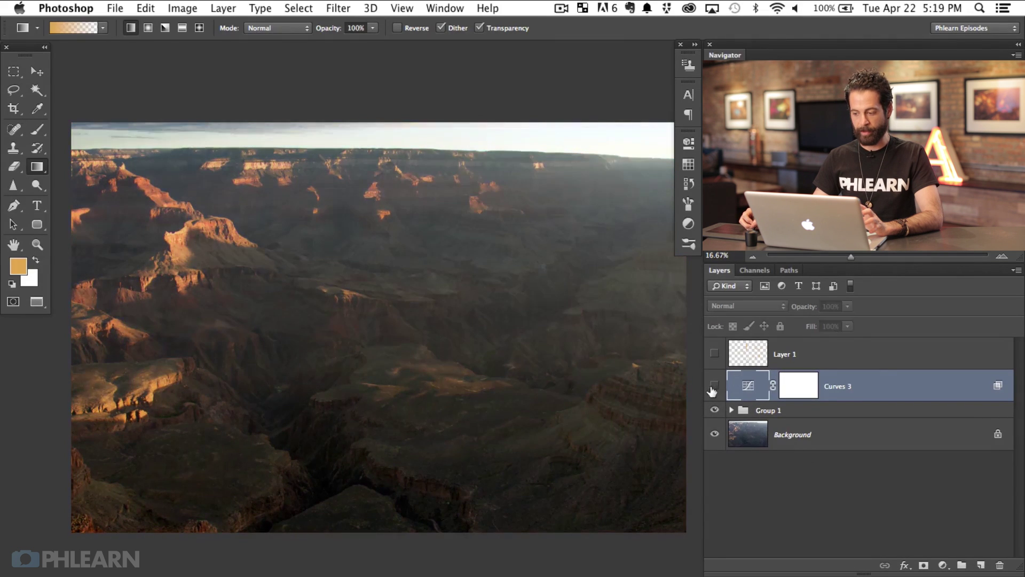
left_click(714, 386)
left_click(714, 385)
left_click(714, 385)
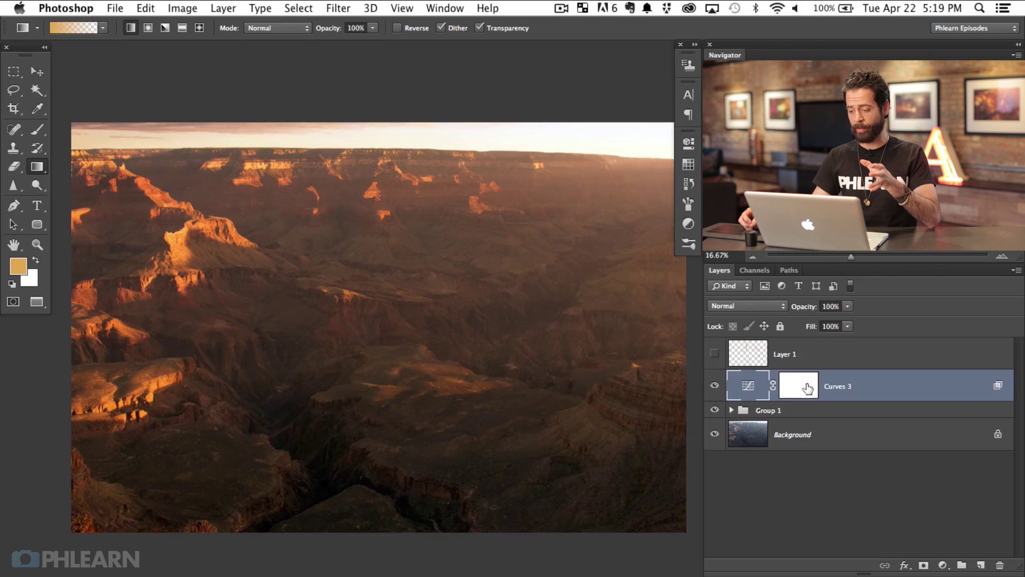
In the Curves 3 settings, raise the red channel curve.
double_click(748, 386)
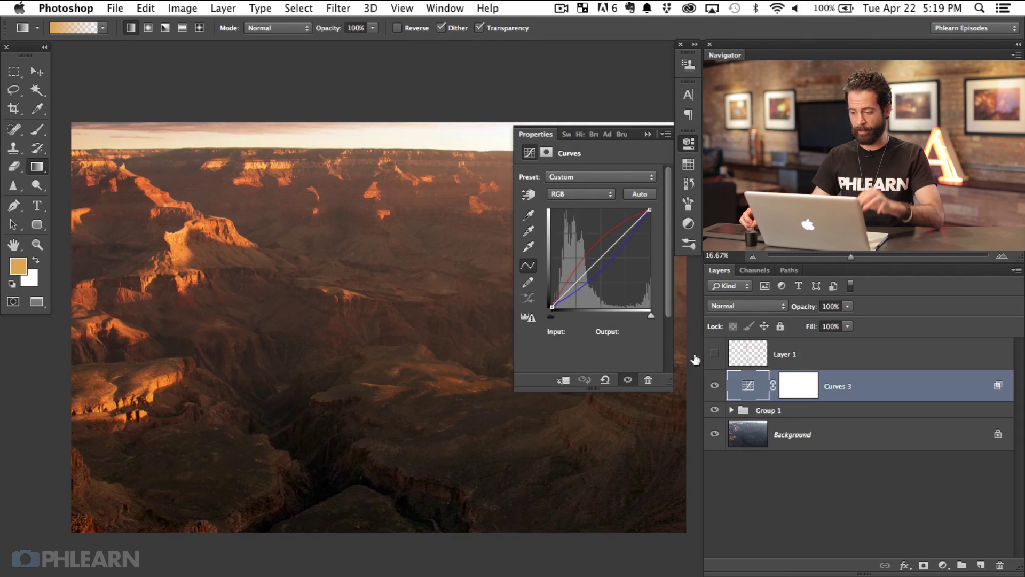
left_click(576, 193)
left_click(560, 202)
mouse_move(598, 233)
left_mouse_down()
mouse_move(594, 253)
mouse_move(585, 229)
mouse_move(599, 248)
mouse_move(590, 246)
left_mouse_up()
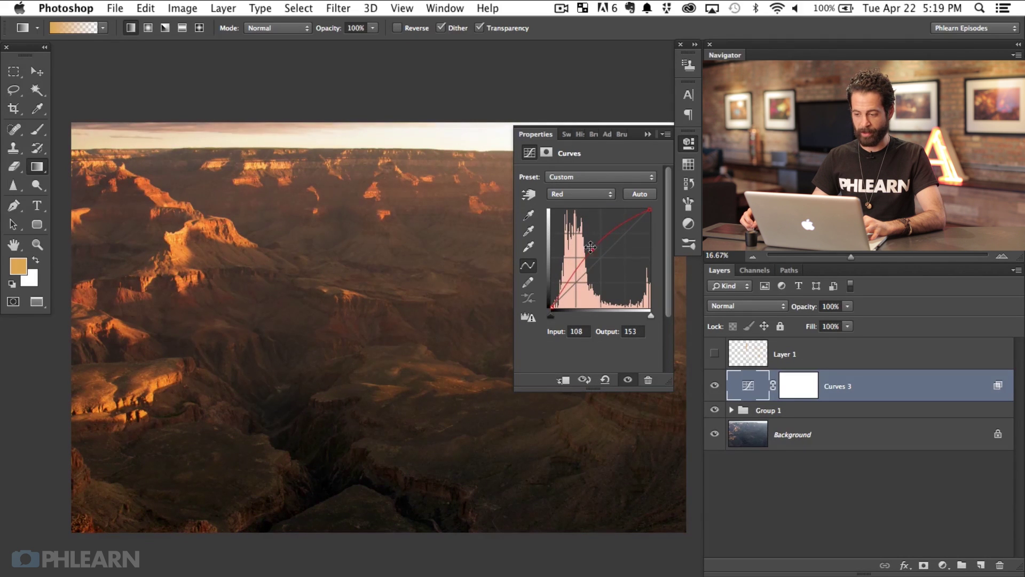
Remove the green curve's point and pull the blue curve down to input 159, output 121.
left_click(586, 196)
left_click(583, 207)
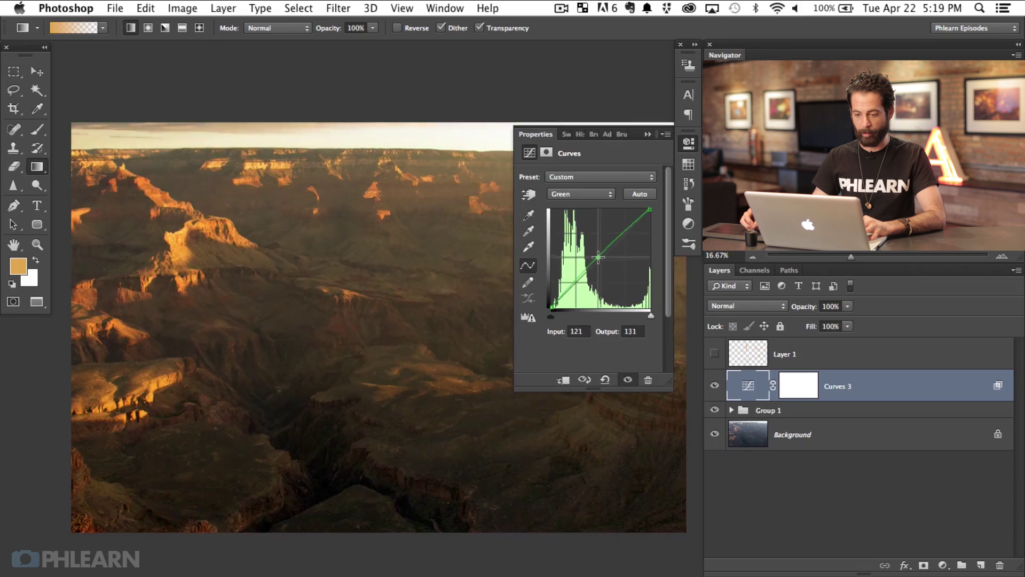
left_click_drag(597, 257, 606, 392)
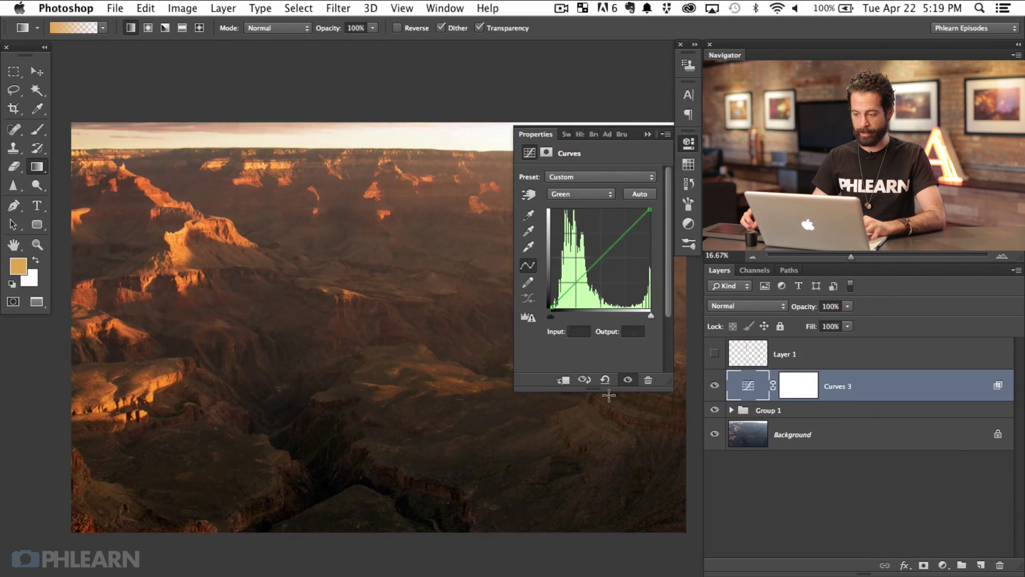
left_click(586, 198)
left_click(585, 203)
left_click_drag(610, 250, 612, 259)
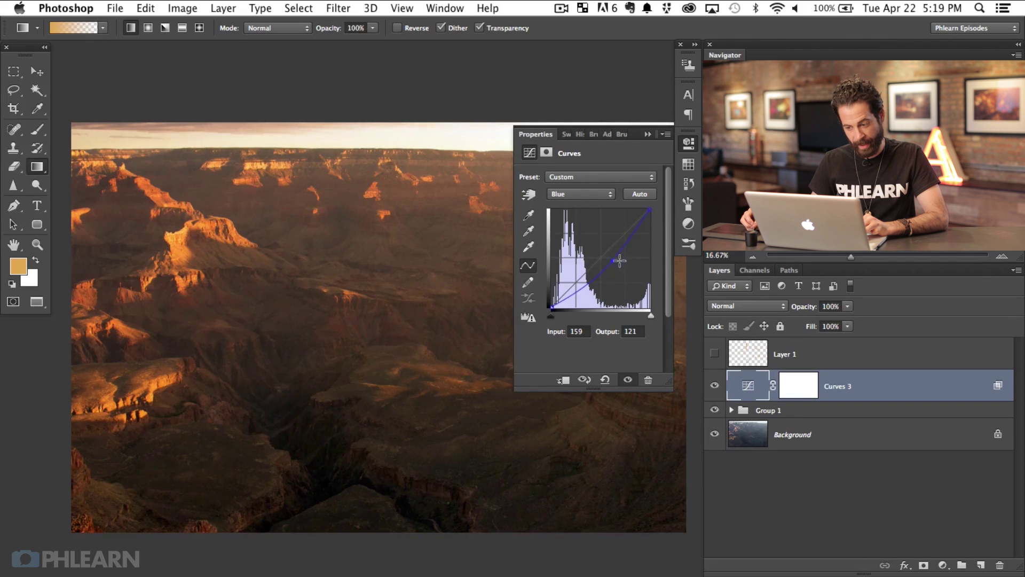
left_click(690, 144)
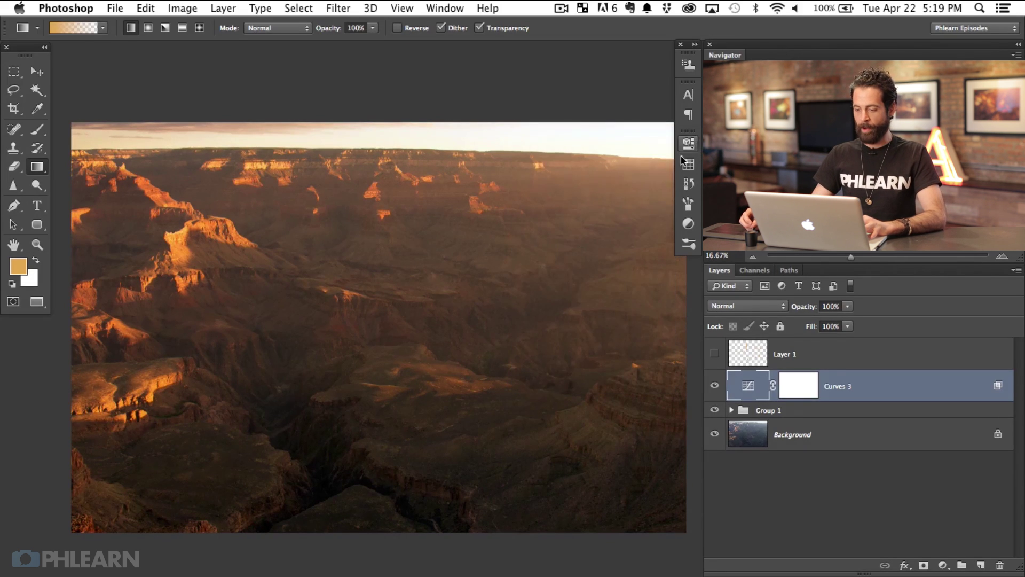
Compare the image before and after Curves 3, leaving it visible.
left_click(714, 385)
left_click(714, 385)
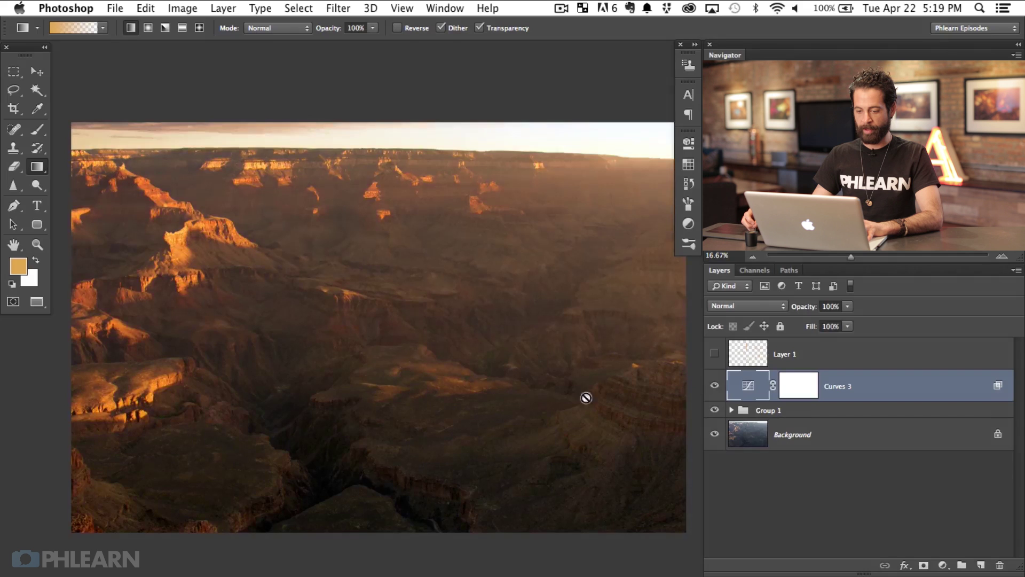
scroll(517, 419, "up", 2)
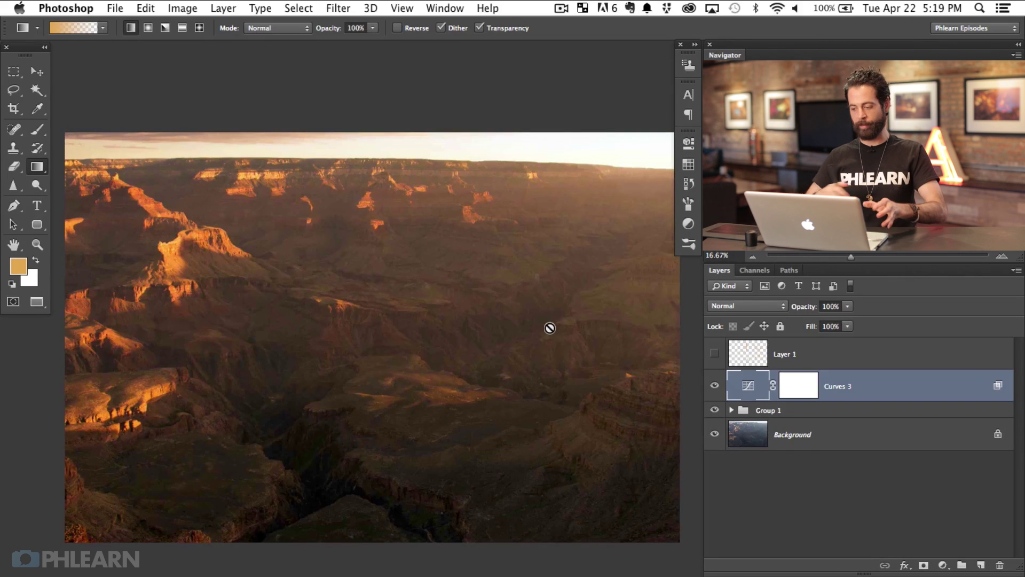
Add Layer 2 and draw a radial gradient in light orange sampled from the sunlit rock.
key("super+alt+shift+n")
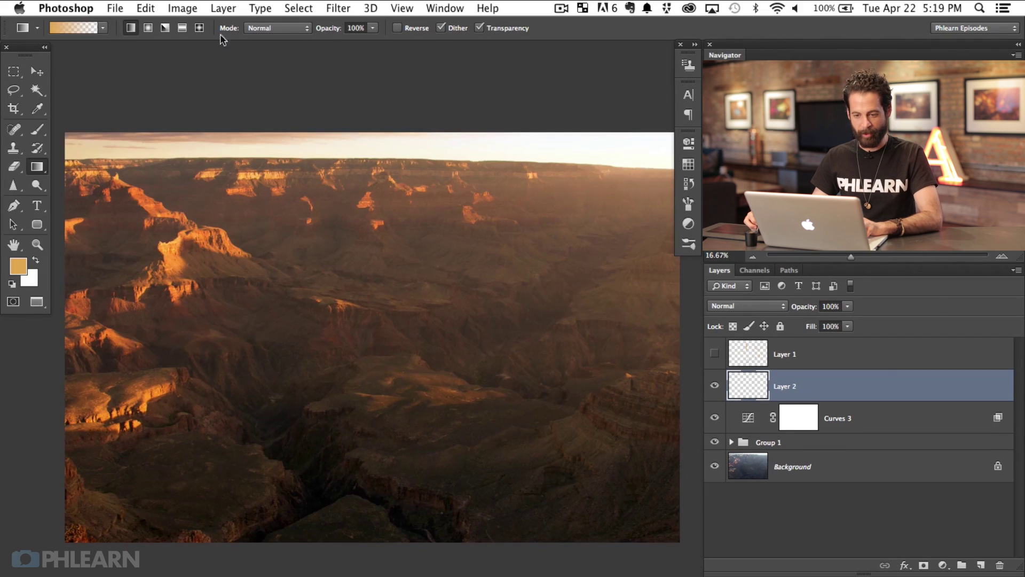
left_click(148, 28)
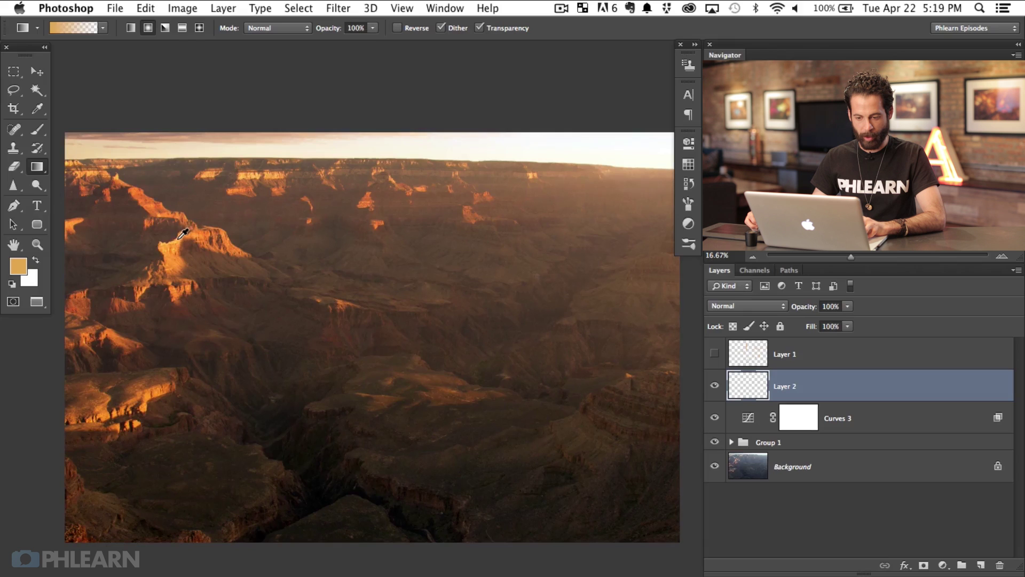
left_click_drag(182, 235, 180, 235)
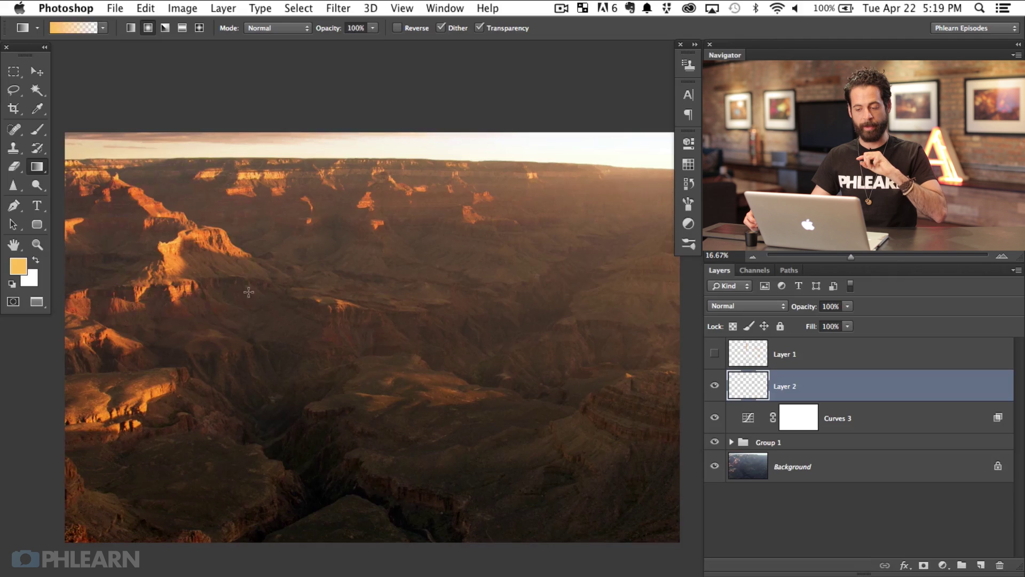
left_click_drag(582, 249, 257, 352)
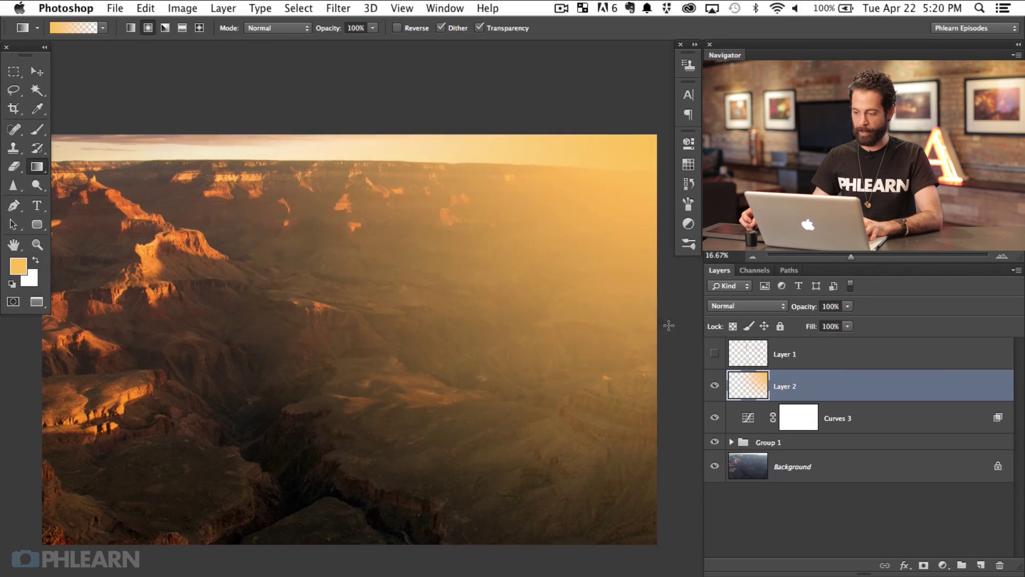
Set Layer 2's blend mode to Screen and compare the glow on and off.
left_click(741, 310)
left_click(750, 389)
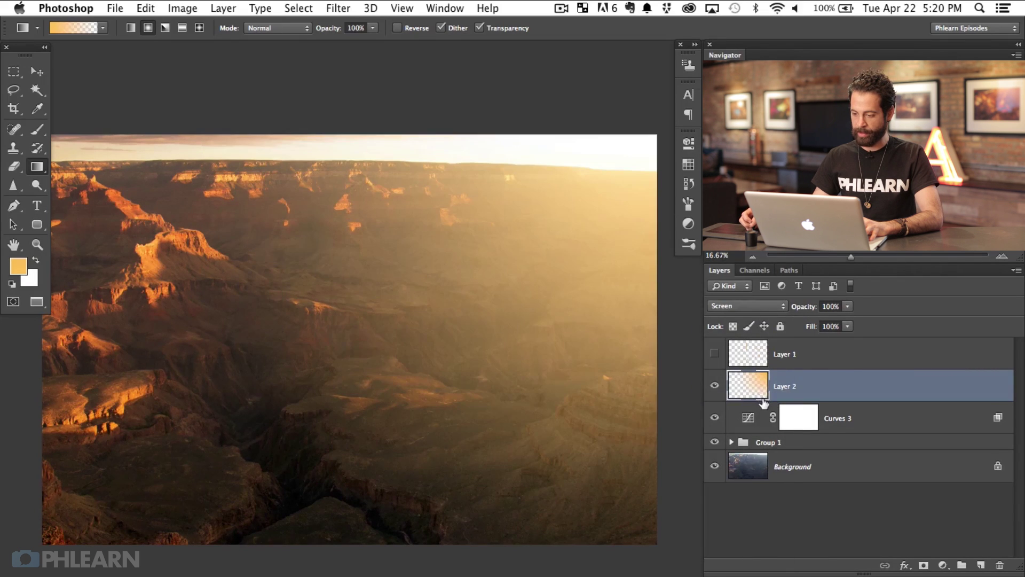
left_click(714, 386)
left_click(714, 386)
left_click(714, 387)
left_click(714, 387)
left_click(714, 387)
left_click(713, 387)
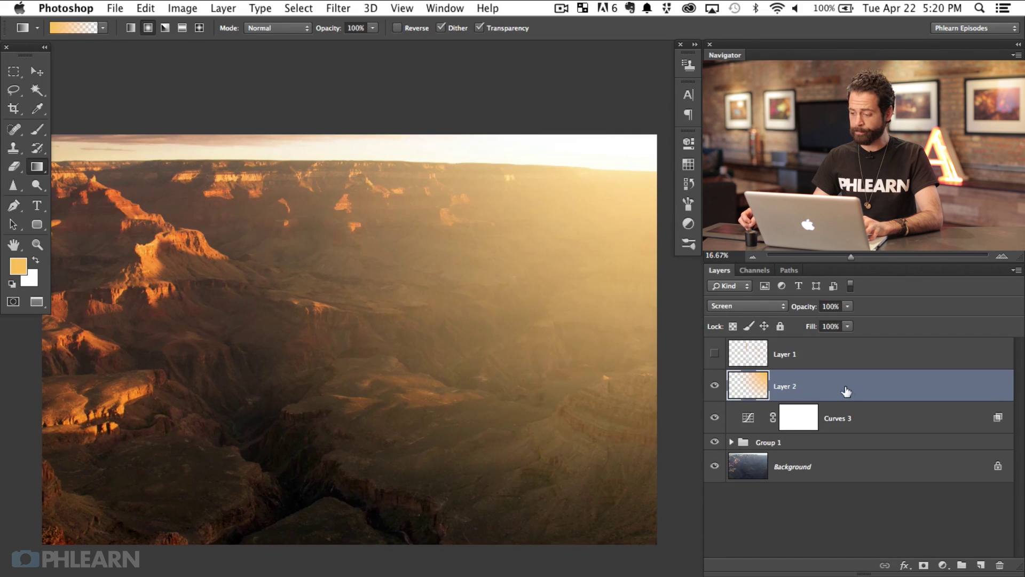
left_click_drag(471, 418, 488, 362)
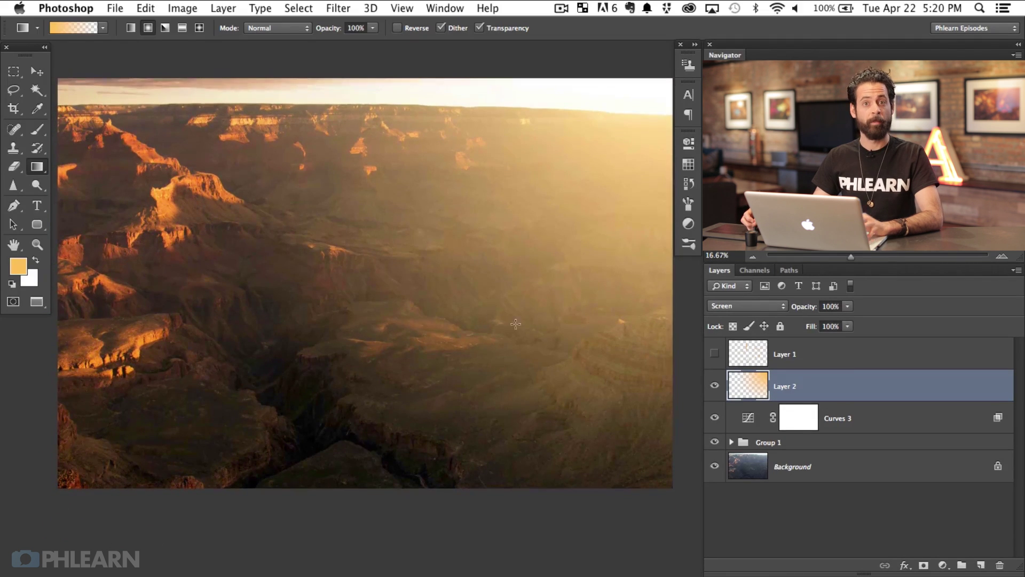
Split the Blend If Underlying Layer black slider so the glow skips the darkest areas.
double_click(839, 388)
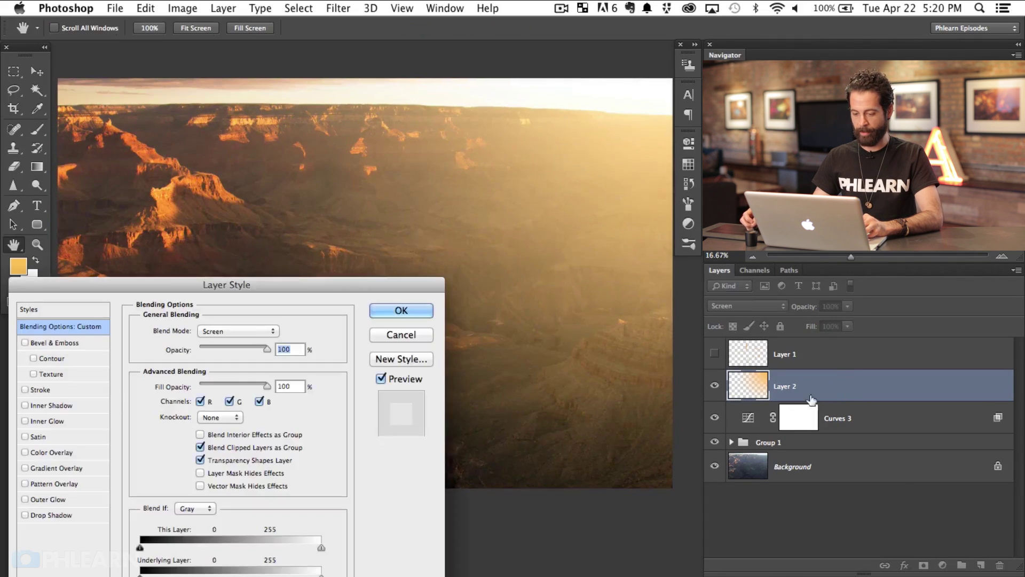
left_click_drag(142, 574, 320, 575)
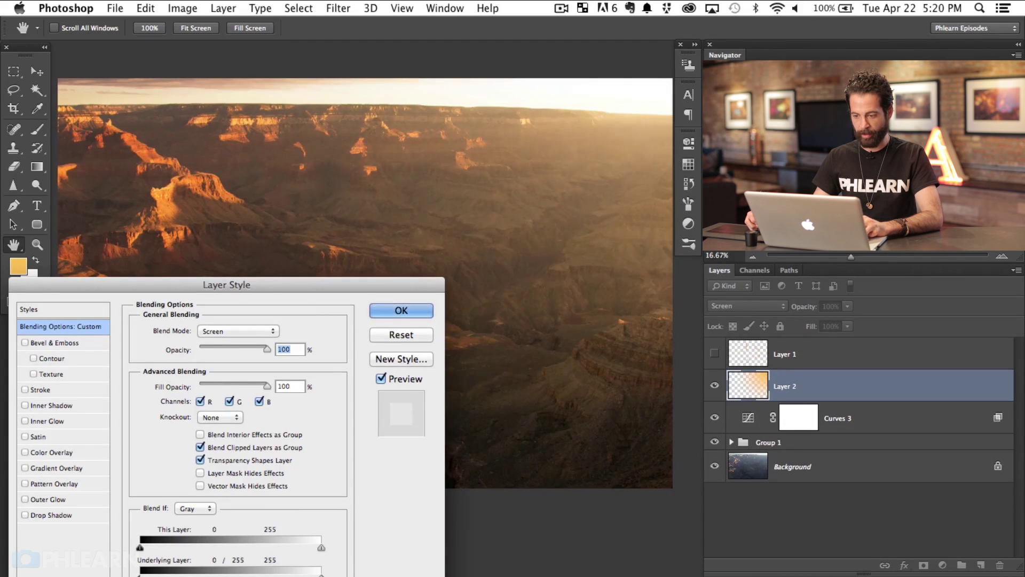
left_click(417, 312)
left_click(714, 385)
left_click(715, 385)
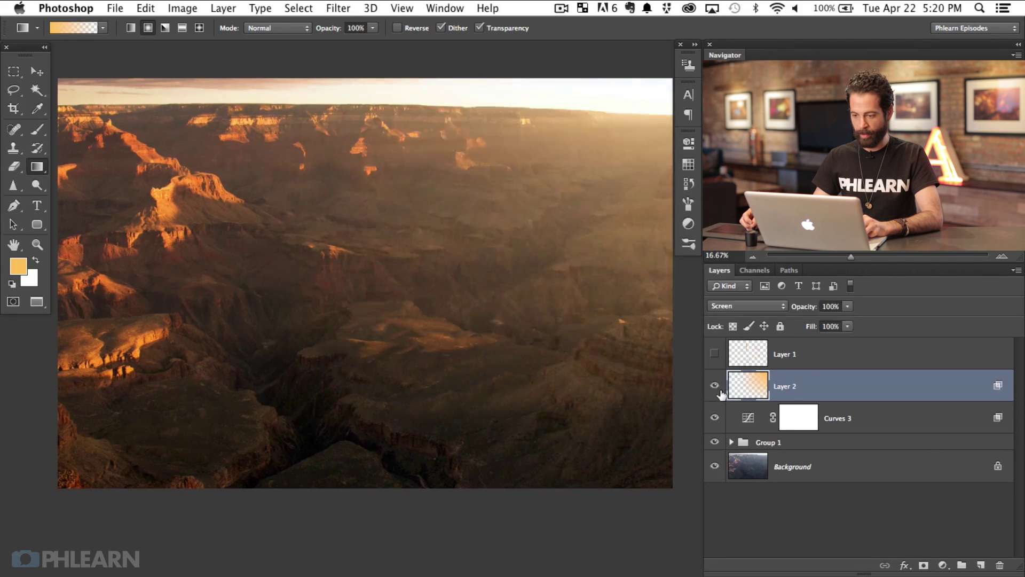
left_click(715, 384)
left_click(714, 385)
left_click(714, 385)
left_click(714, 385)
Compare the canyon with and without Layer 2's blended glow.
scroll(539, 439, "up", 3)
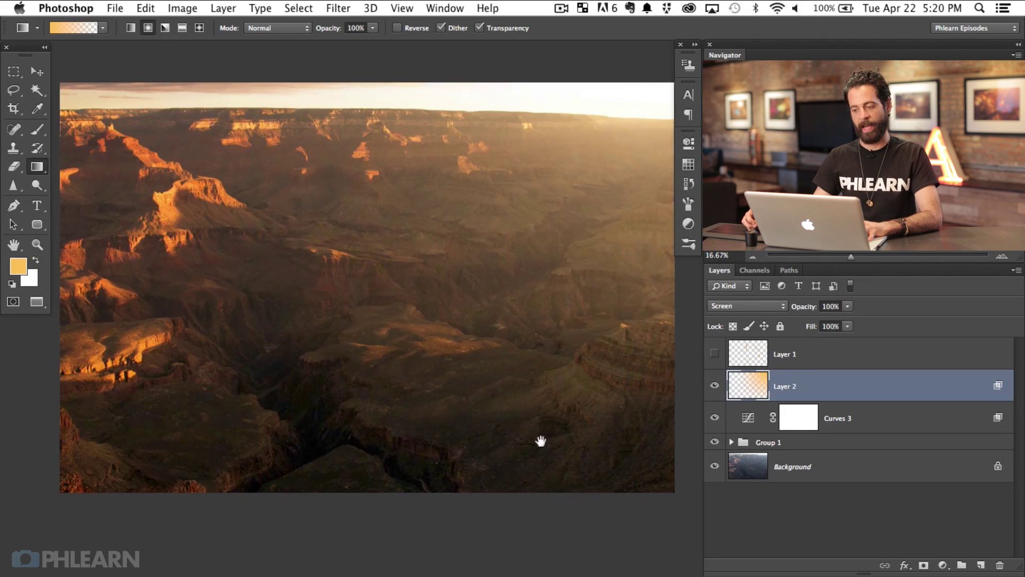
left_click(715, 387)
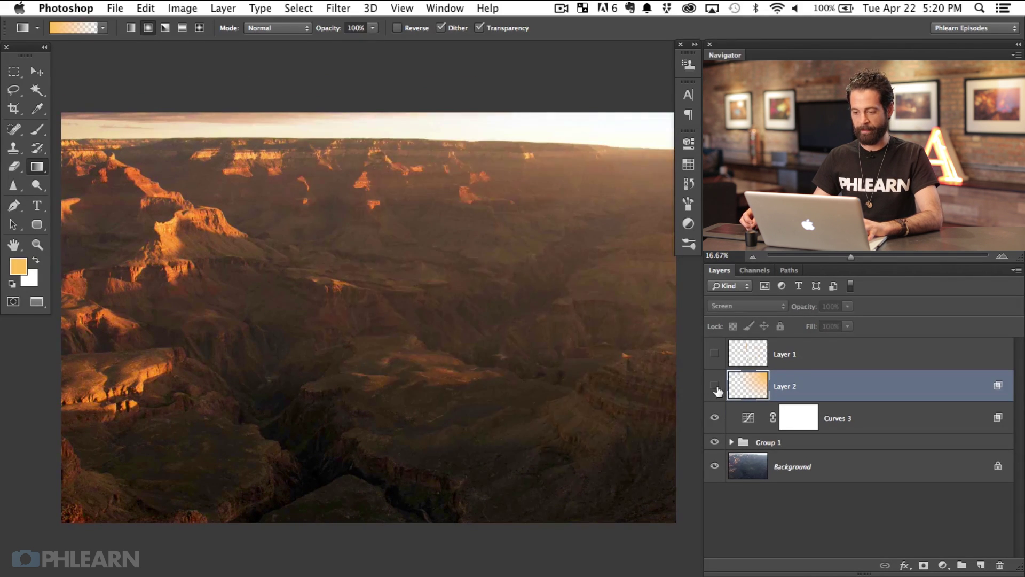
left_click(714, 387)
left_click(714, 387)
left_click(714, 390)
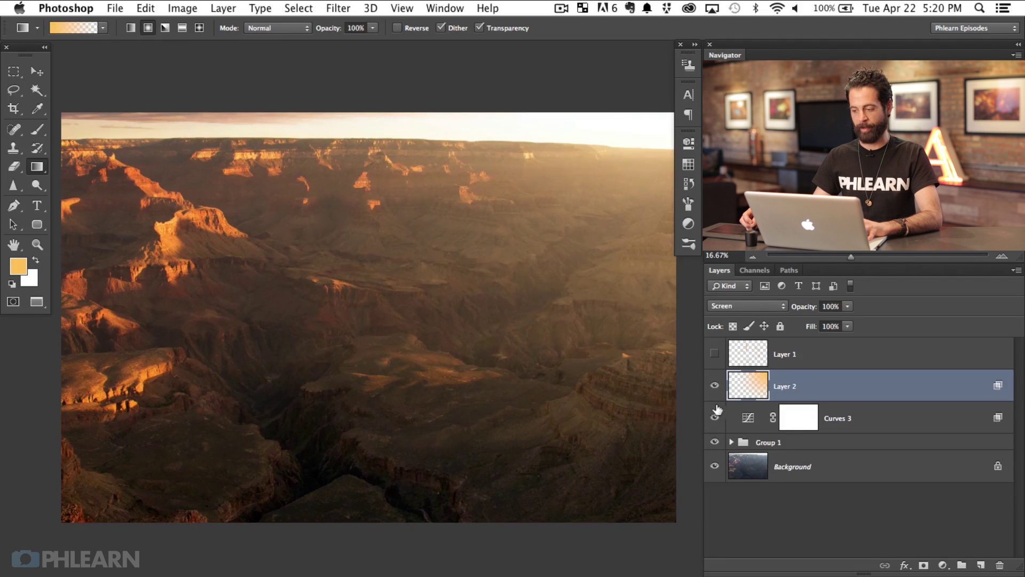
left_click(715, 386)
left_click(714, 387)
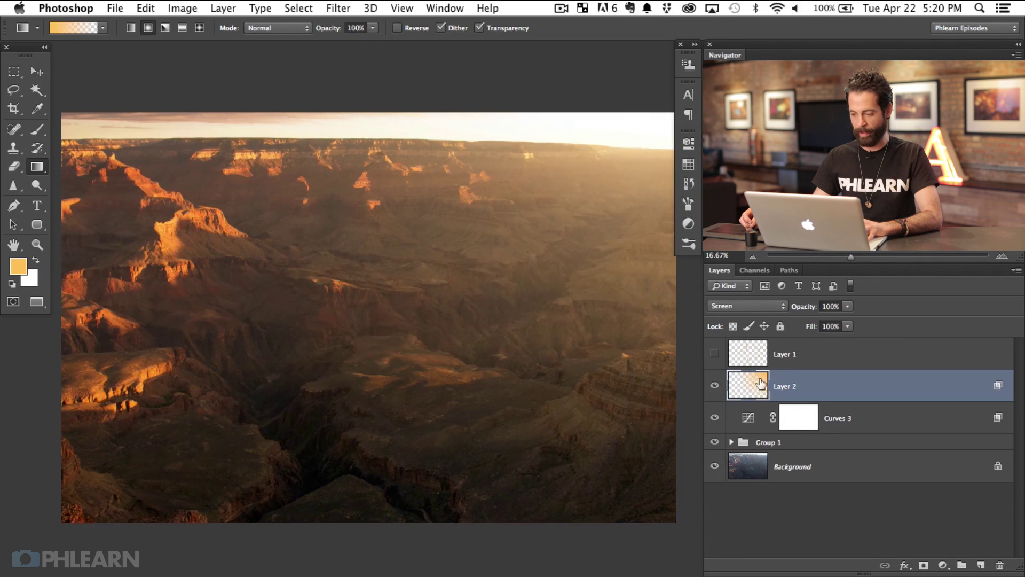
left_click(715, 385)
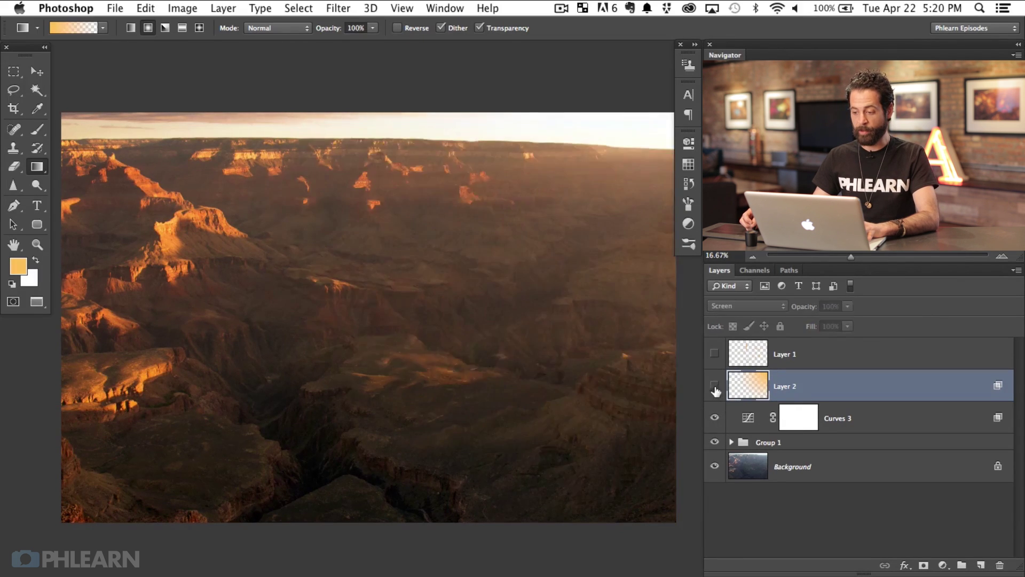
left_click(716, 388)
left_click(716, 389)
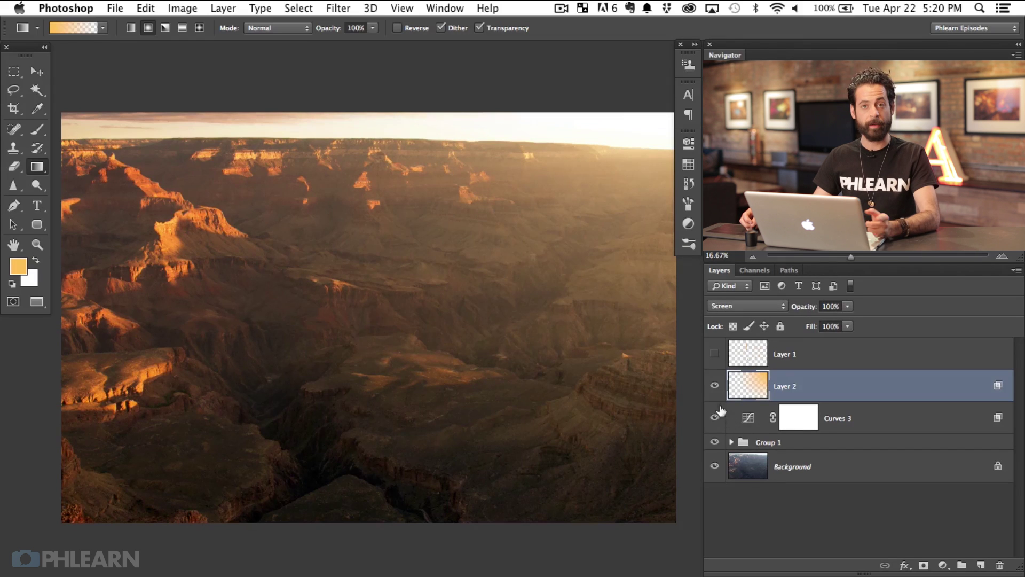
Review the Curves 3 settings, recheck the glow, and leave Layer 2 visible and selected.
double_click(747, 418)
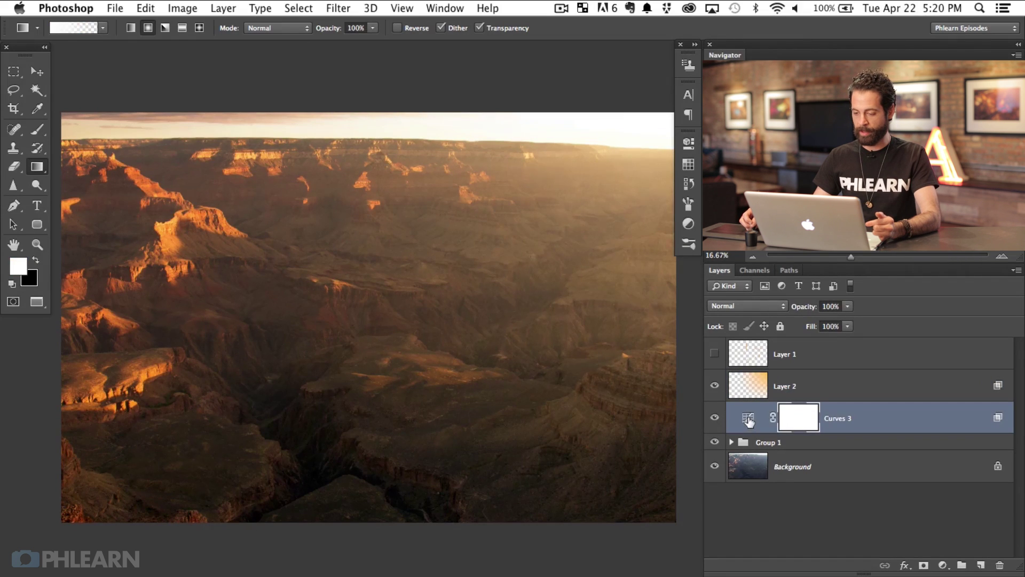
left_click(687, 143)
left_click(714, 387)
left_click(714, 386)
left_click(714, 386)
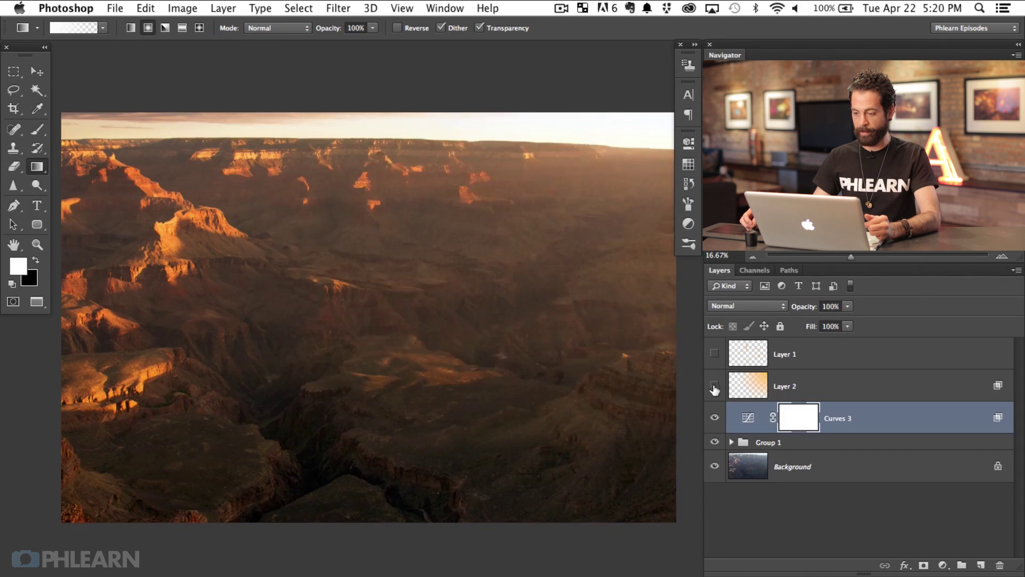
left_click(713, 387)
left_click(713, 386)
left_click(713, 386)
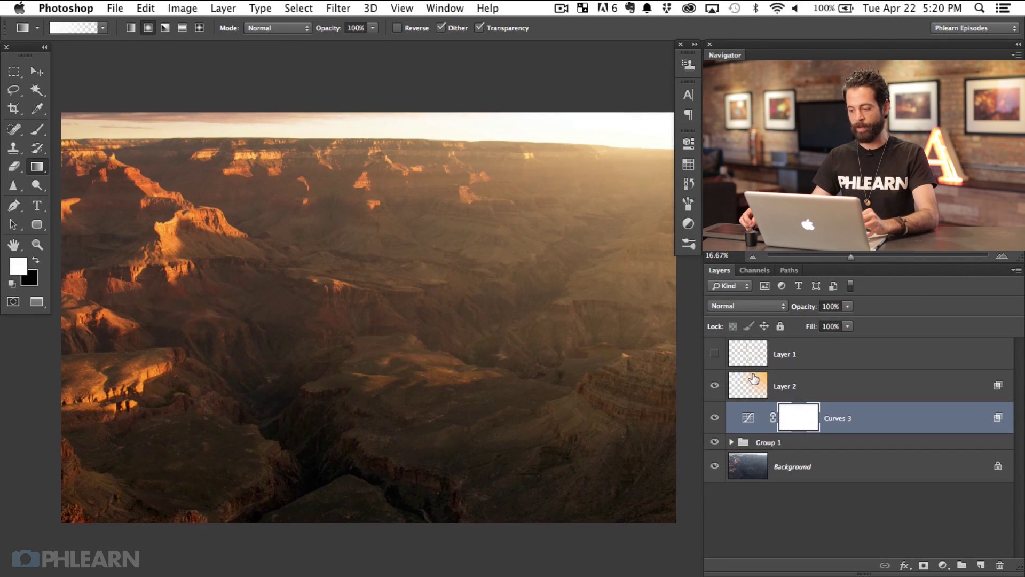
left_click(758, 386)
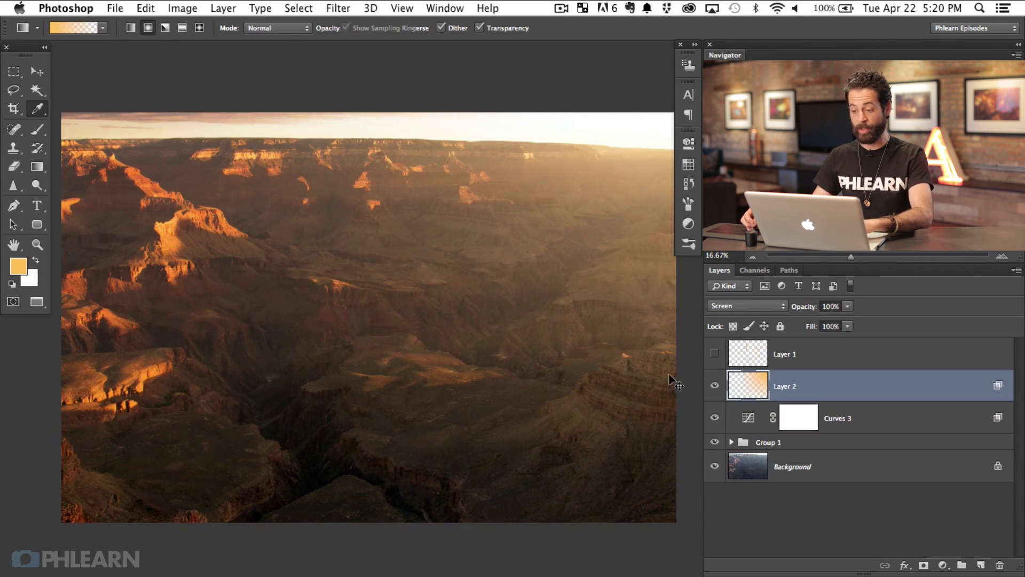
Set Layer 2's Hue to -9 in Hue/Saturation and confirm.
key("ctrl+u")
left_click_drag(143, 389, 142, 389)
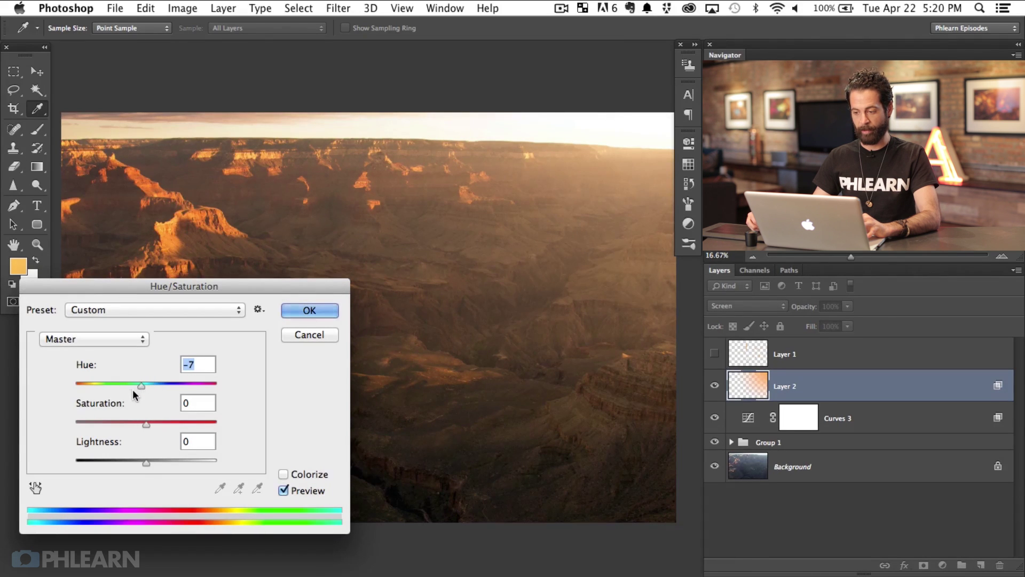
left_click_drag(133, 389, 84, 380)
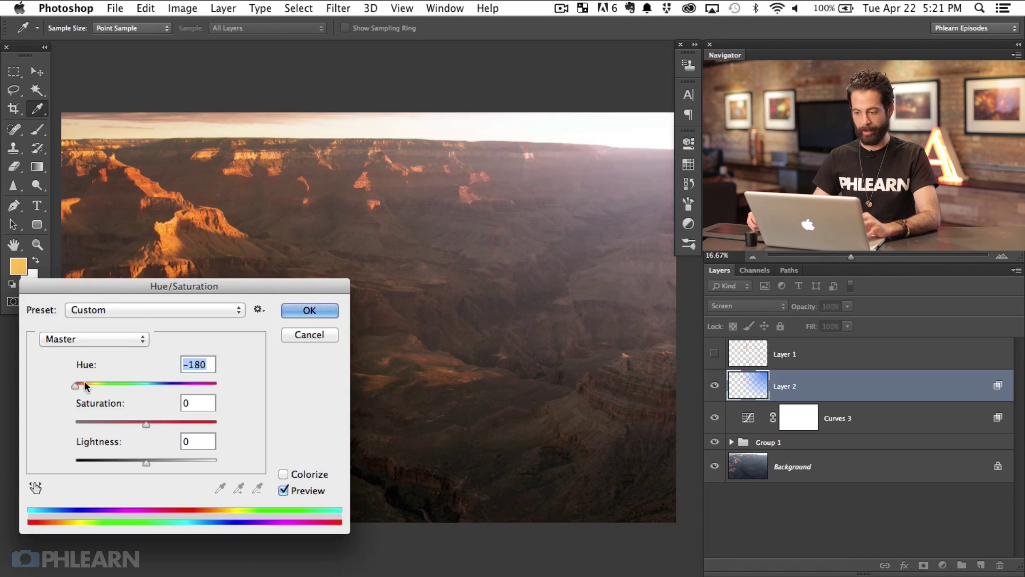
left_click_drag(151, 384, 210, 393)
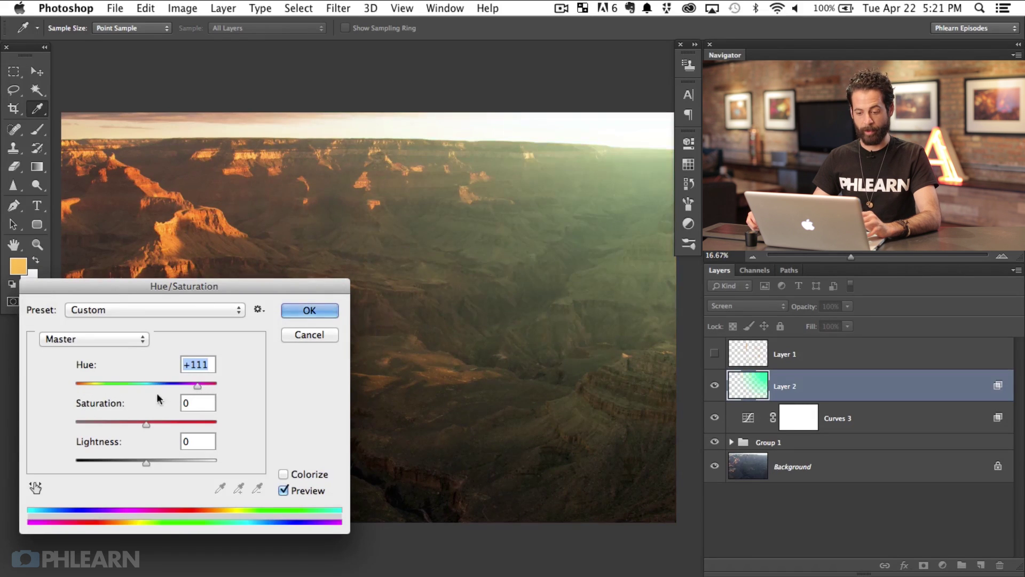
left_click_drag(136, 384, 141, 388)
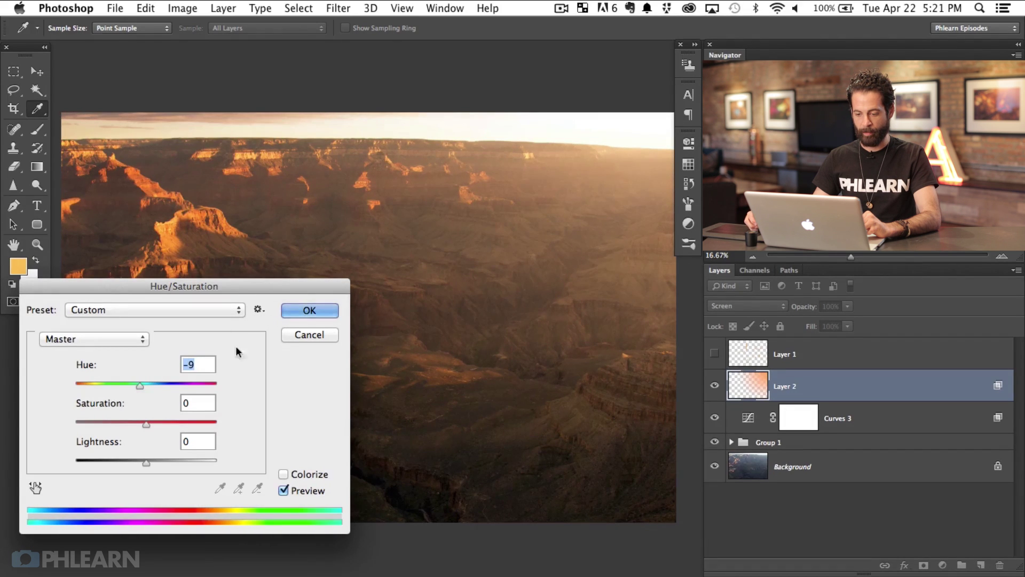
left_click(322, 310)
Briefly show the handwritten annotation layer, then hide it again.
key("g")
left_click_drag(484, 401, 487, 414)
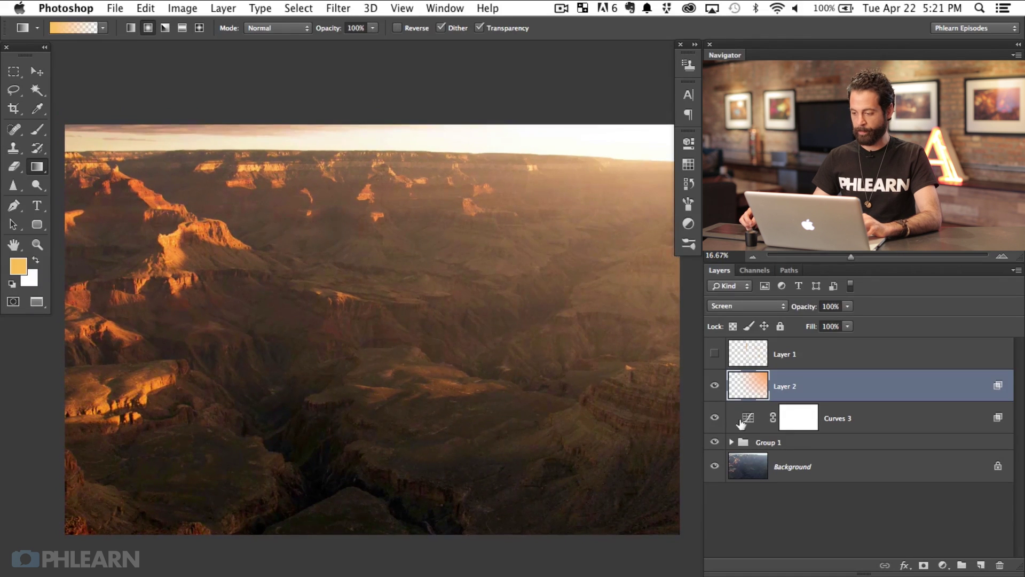
left_click(715, 354)
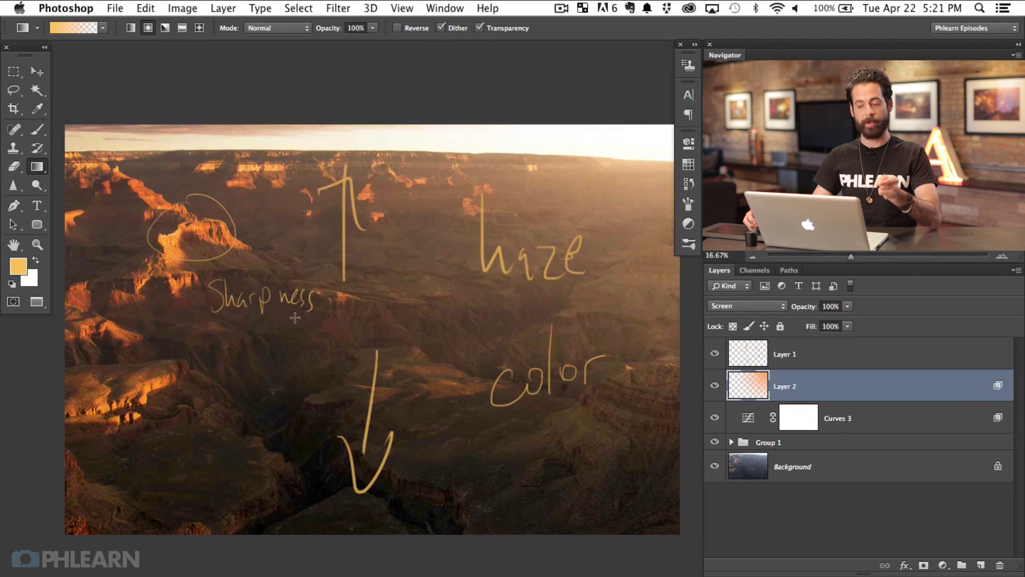
left_click(716, 355)
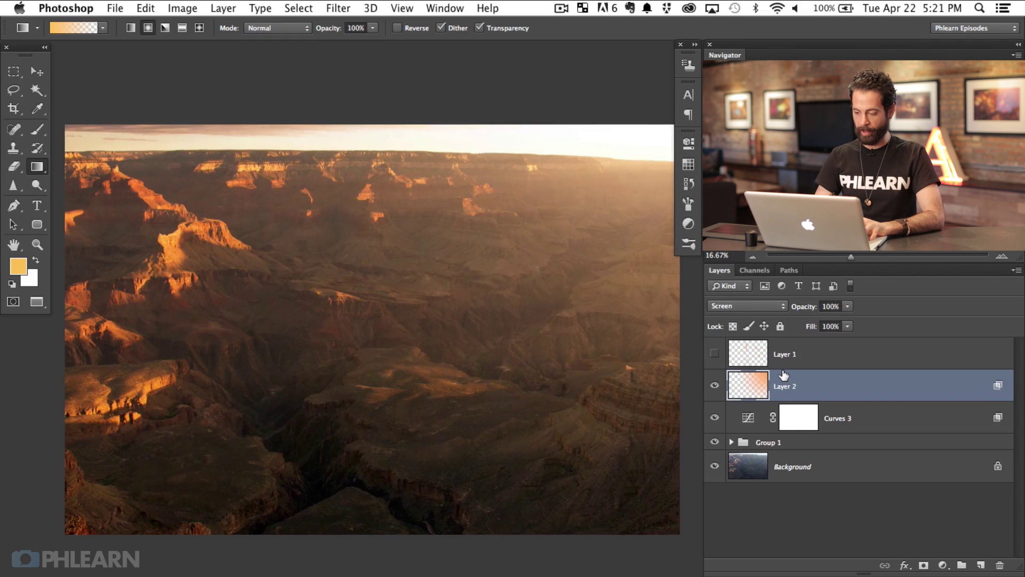
Create Layer 3 as a stamped copy of all visible layers, blended as Overlay.
key("super+alt+shift+n")
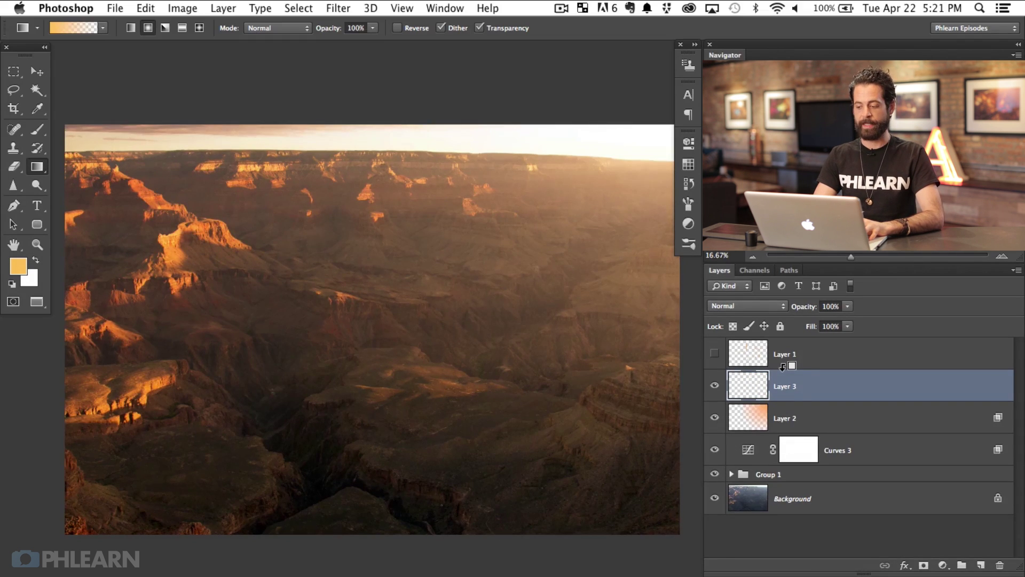
key("super+alt+shift+e")
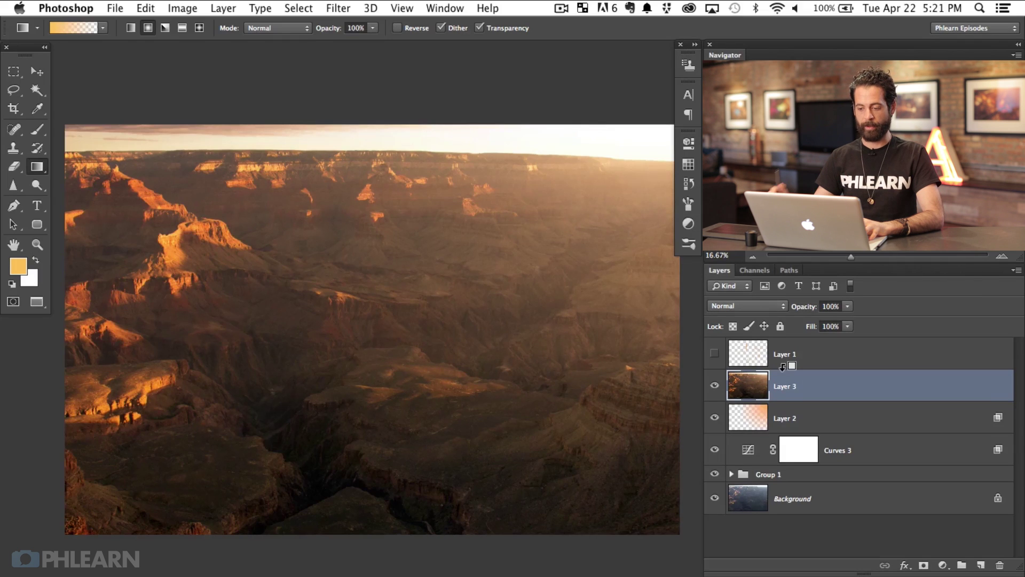
left_click(734, 307)
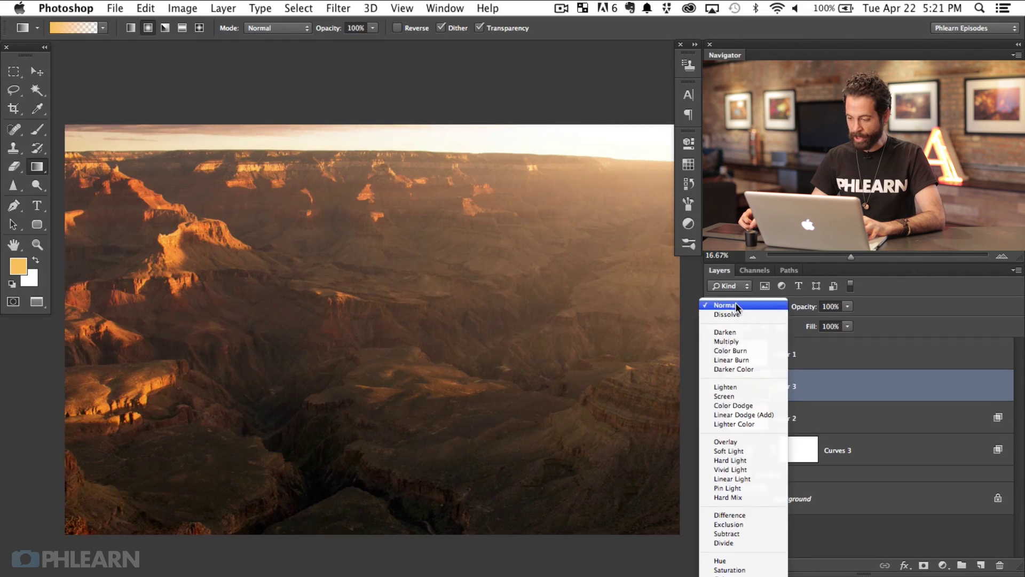
left_click(735, 444)
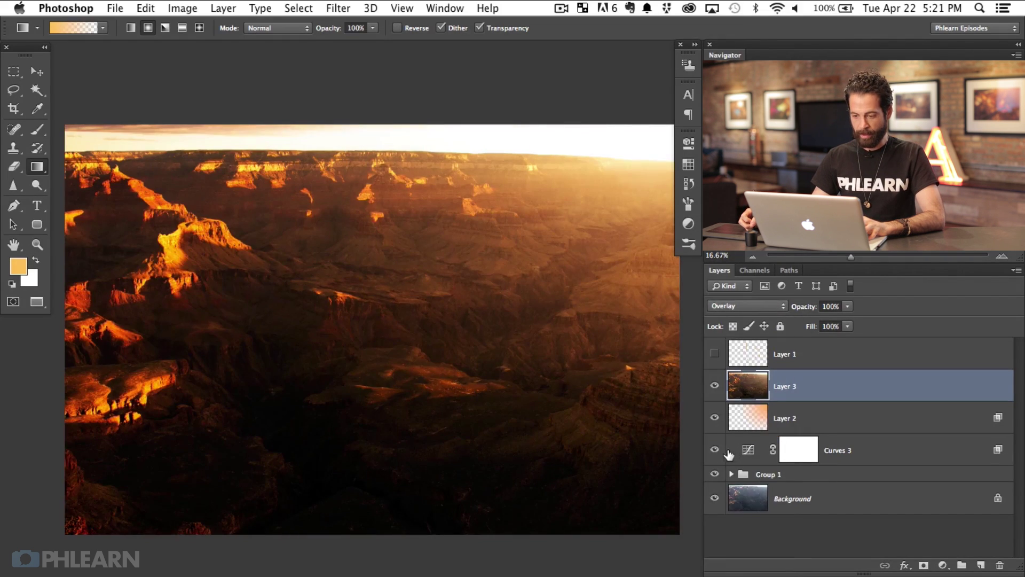
Apply a High Pass filter to Layer 3 with a 1.6-pixel radius.
left_click(337, 8)
mouse_move(480, 296)
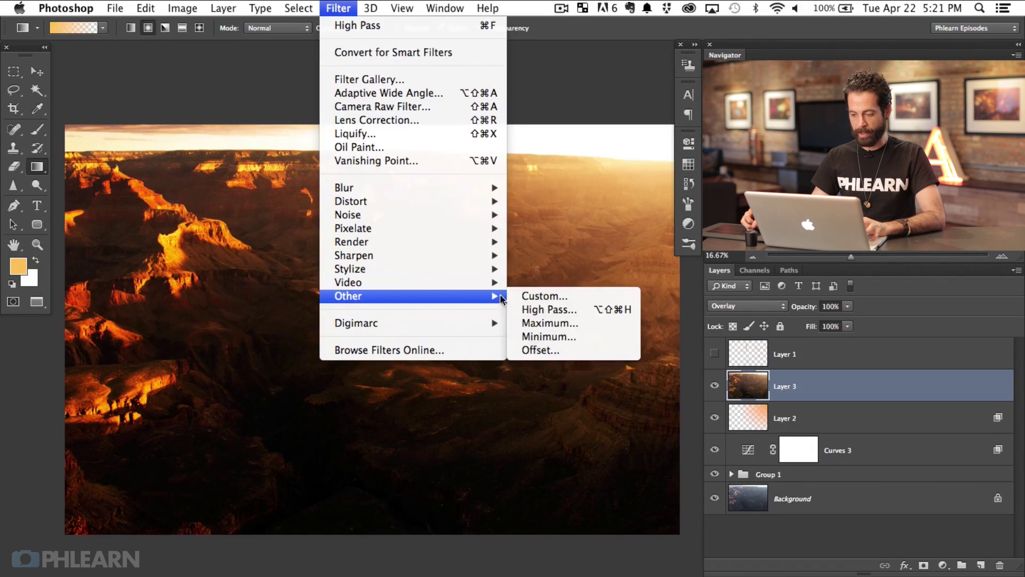
left_click(556, 313)
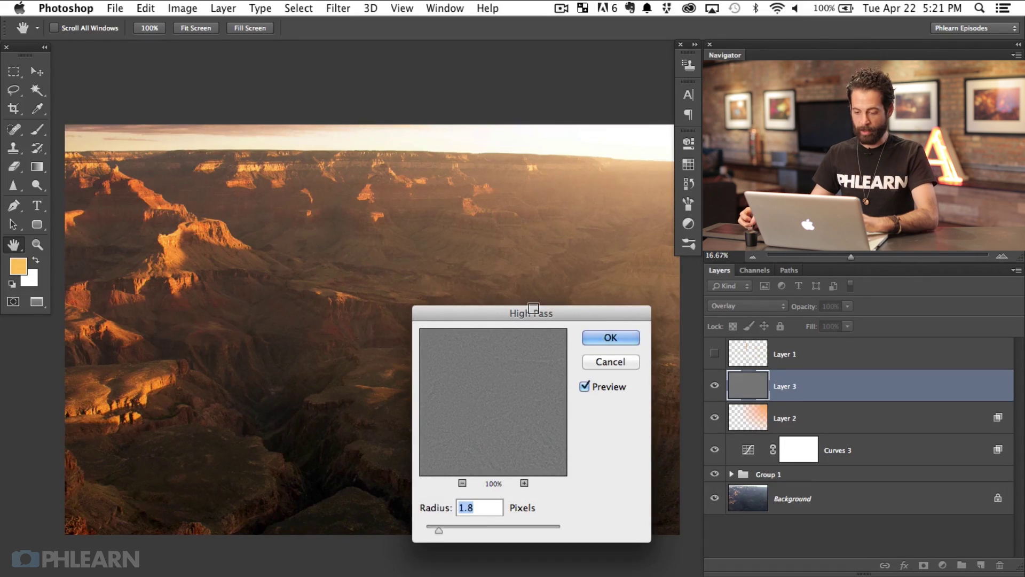
left_click_drag(440, 530, 487, 531)
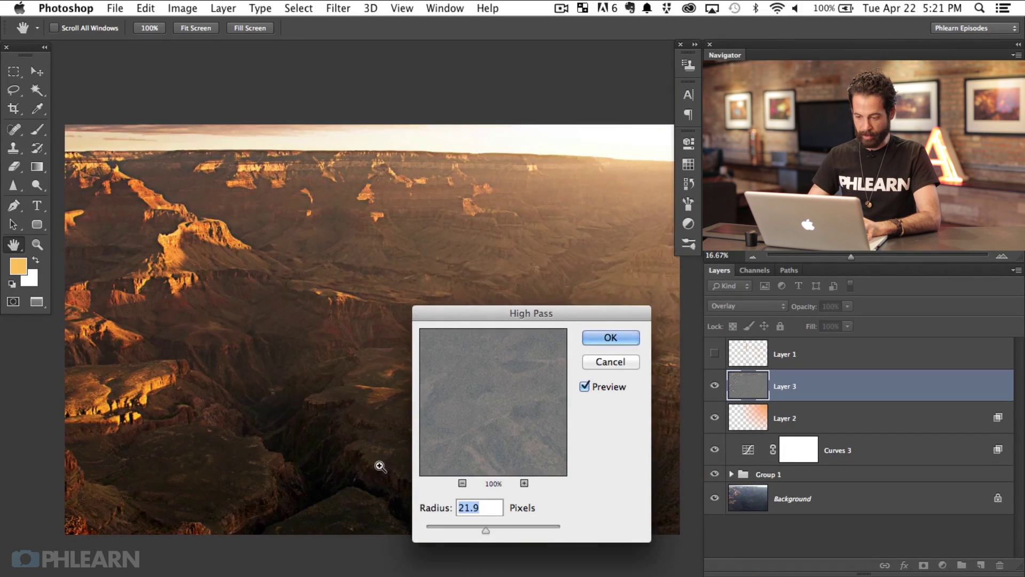
left_click(379, 466, "super")
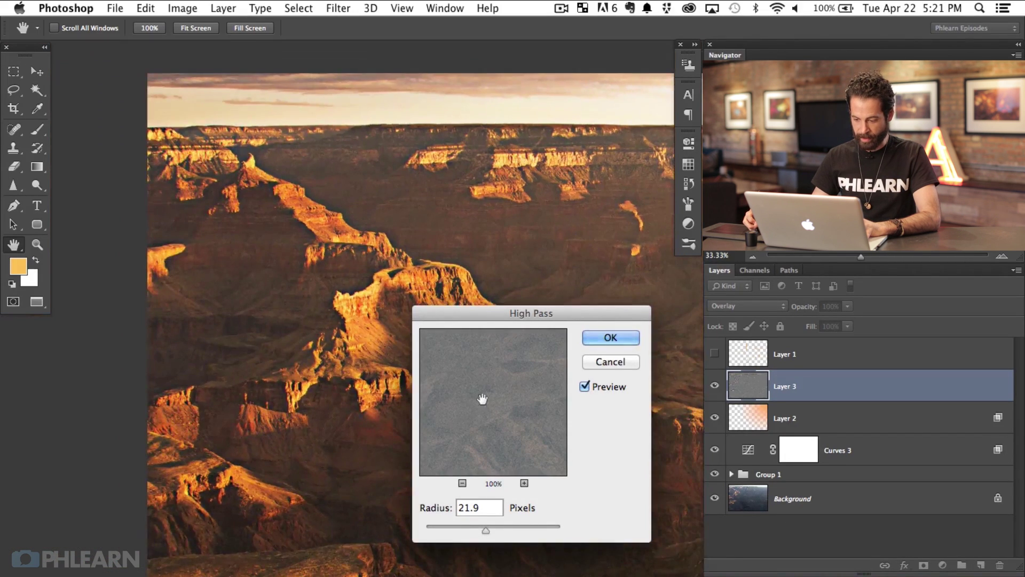
left_click_drag(488, 535, 439, 532)
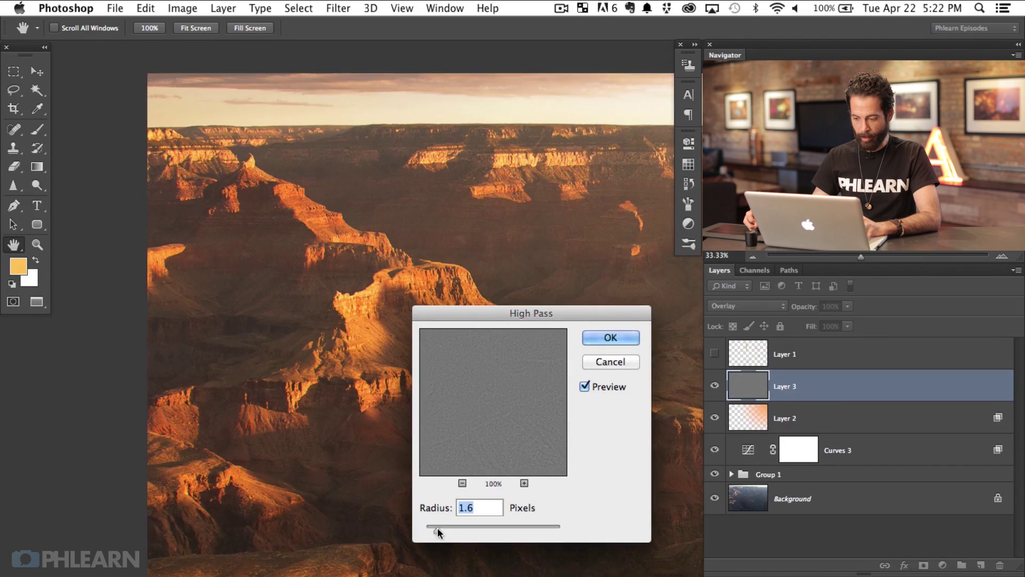
Confirm the 1.6-pixel High Pass and duplicate the overlay layer.
left_click(610, 338)
key("g")
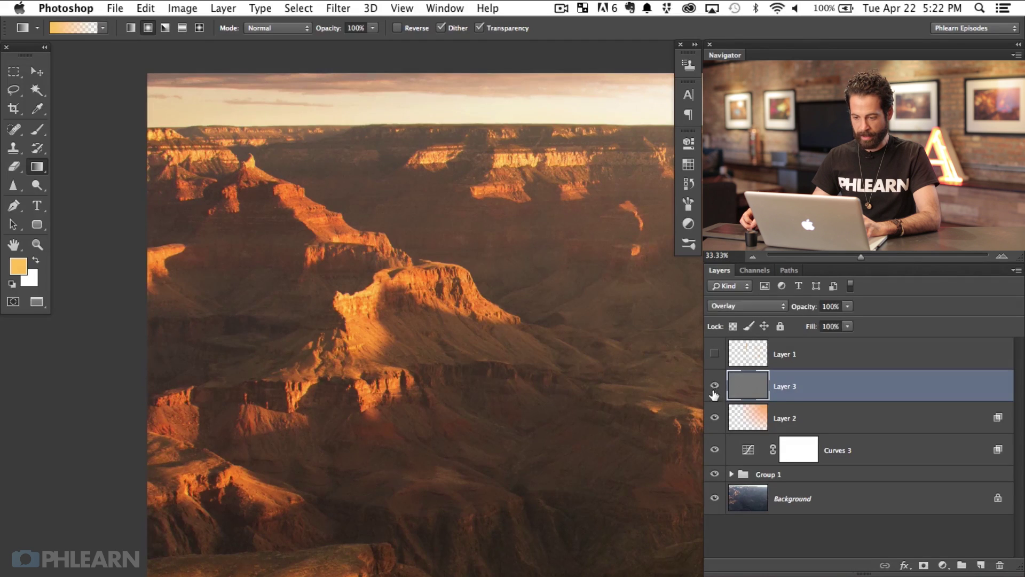
left_click_drag(584, 445, 531, 453)
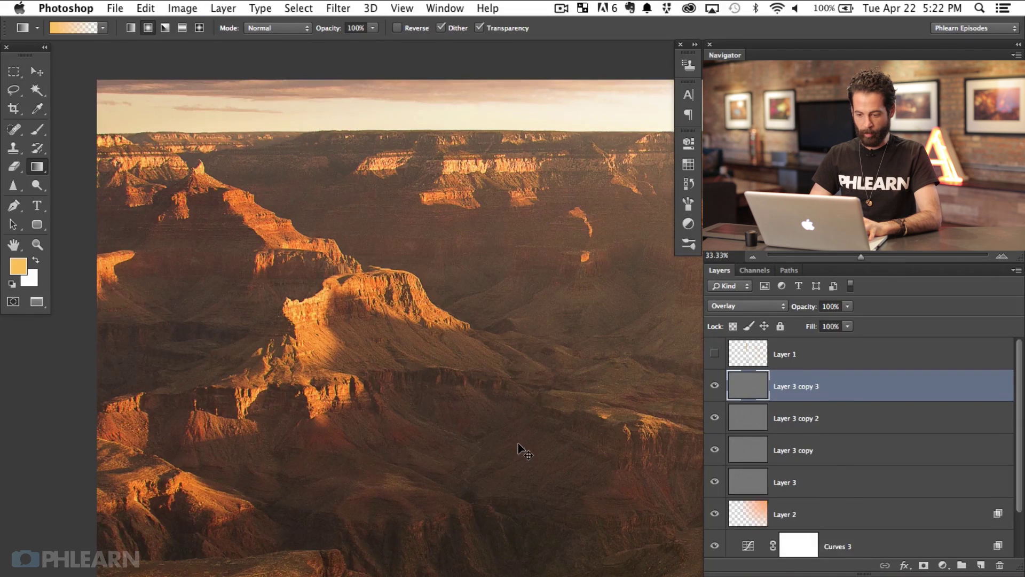
key("super+j")
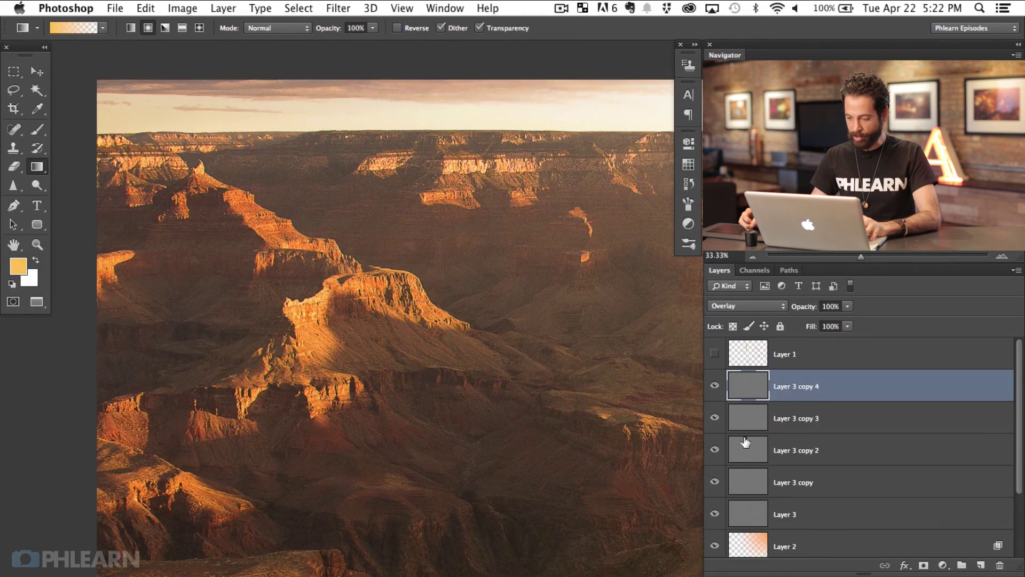
Compare the photo with the sharpening stack hidden and shown, then add another copy, reaching Layer 3 copy 5.
mouse_move(714, 385)
left_mouse_down()
mouse_move(715, 517)
mouse_move(716, 394)
left_mouse_up()
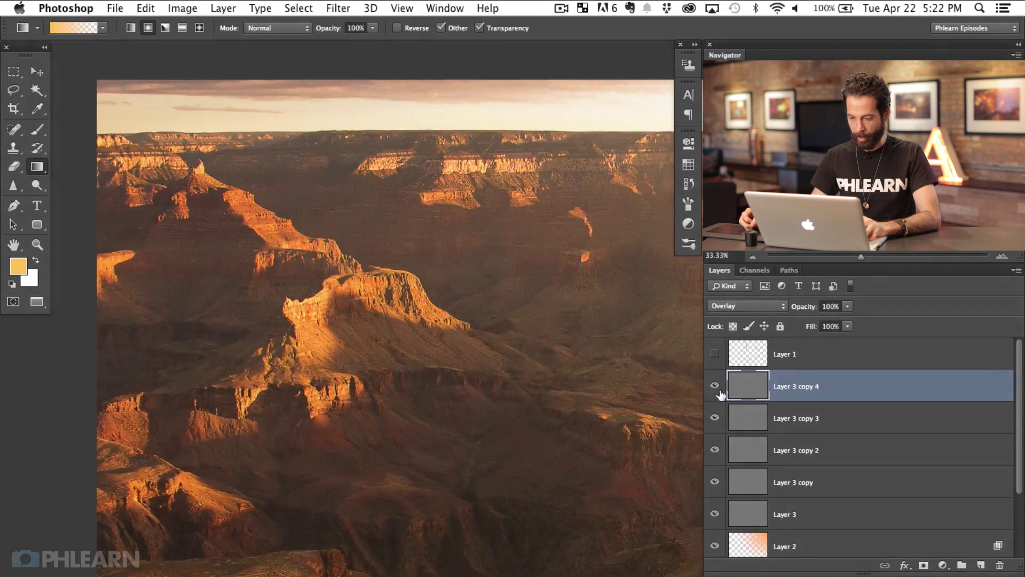
scroll(331, 343, "up", 2)
scroll(427, 363, "up", 2)
scroll(512, 325, "up", 3)
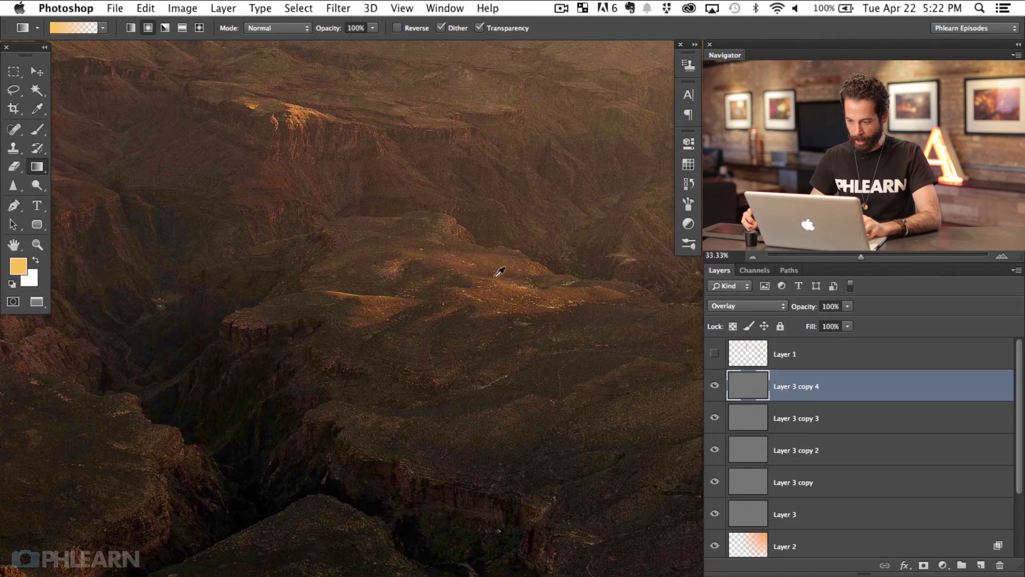
left_click_drag(714, 386, 722, 510)
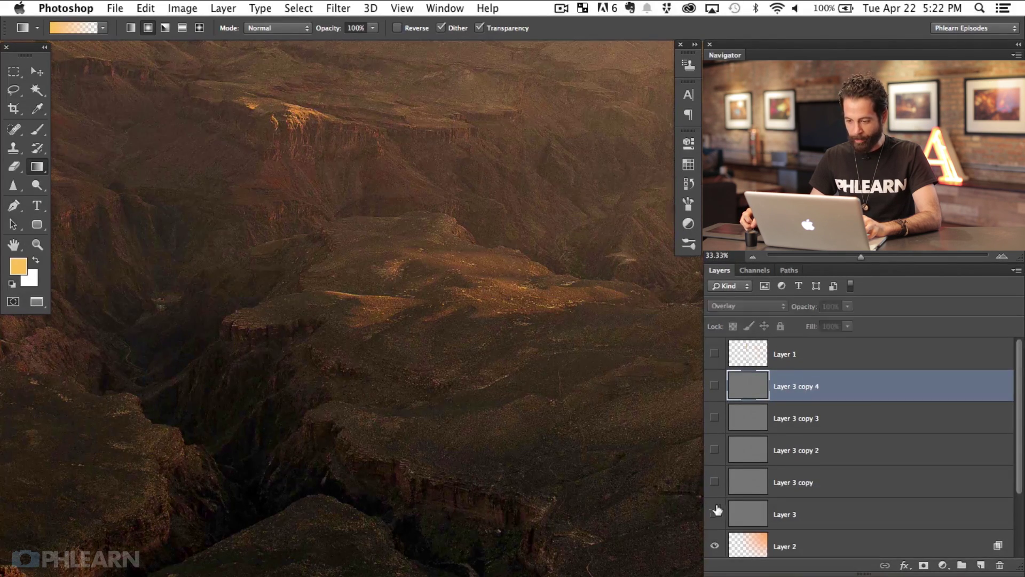
left_click_drag(713, 517, 713, 386)
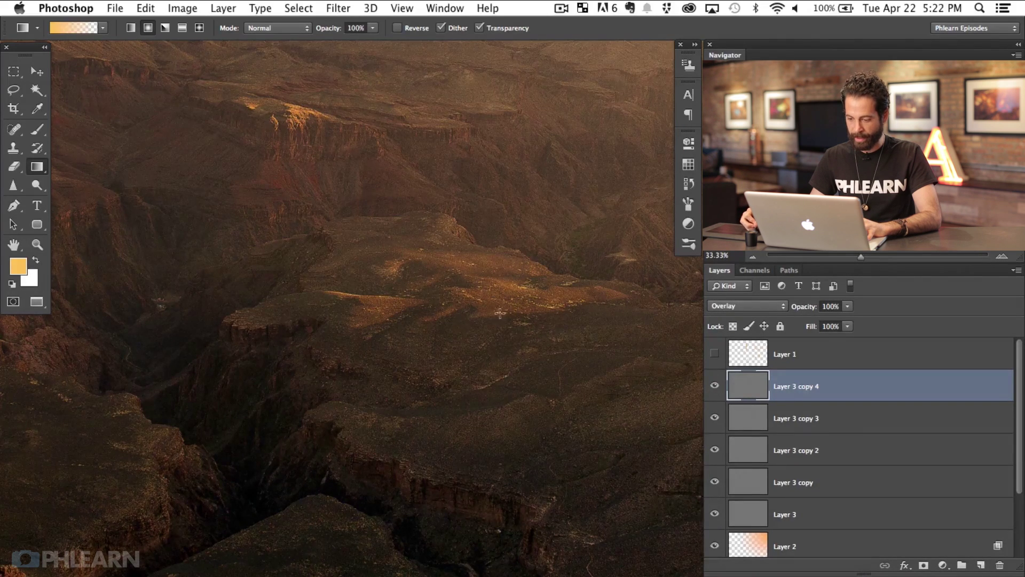
left_click_drag(574, 379, 472, 500)
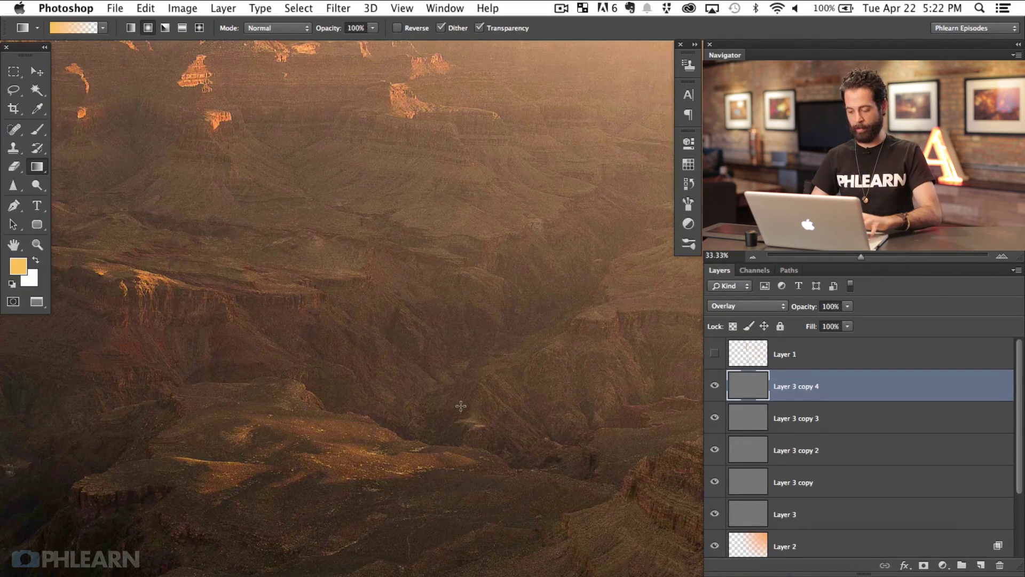
key("super+j")
key("super+minus")
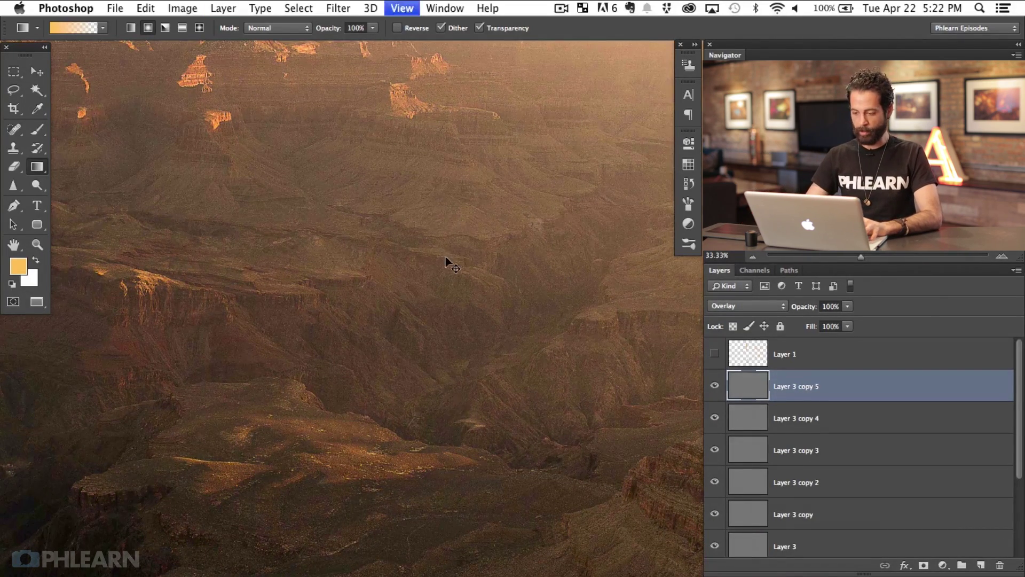
Group the High Pass layers, then group Layer 2 with Curves 3.
left_click_drag(524, 324, 445, 352)
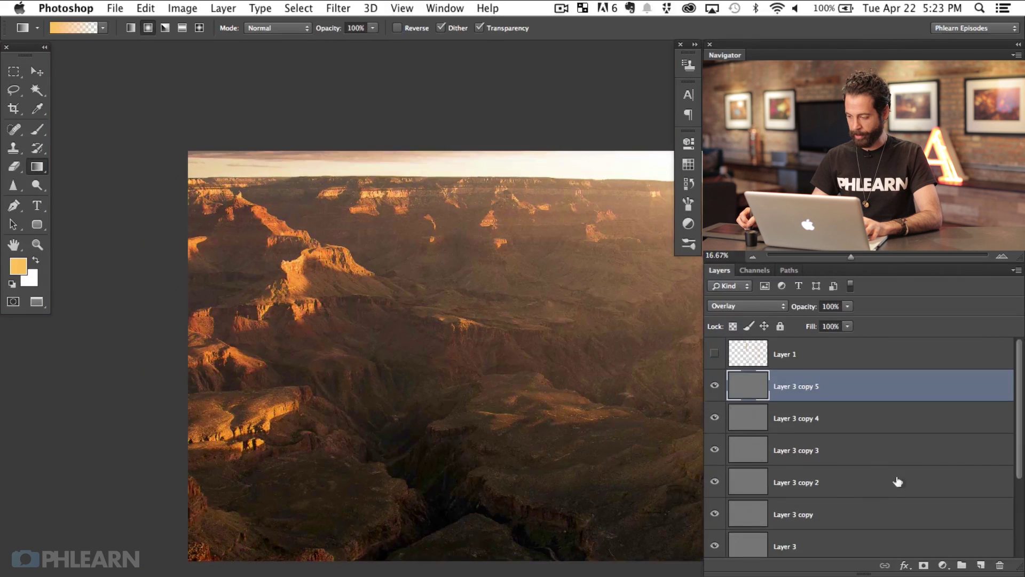
left_click_drag(1020, 455, 1020, 495)
left_click(908, 486, "shift")
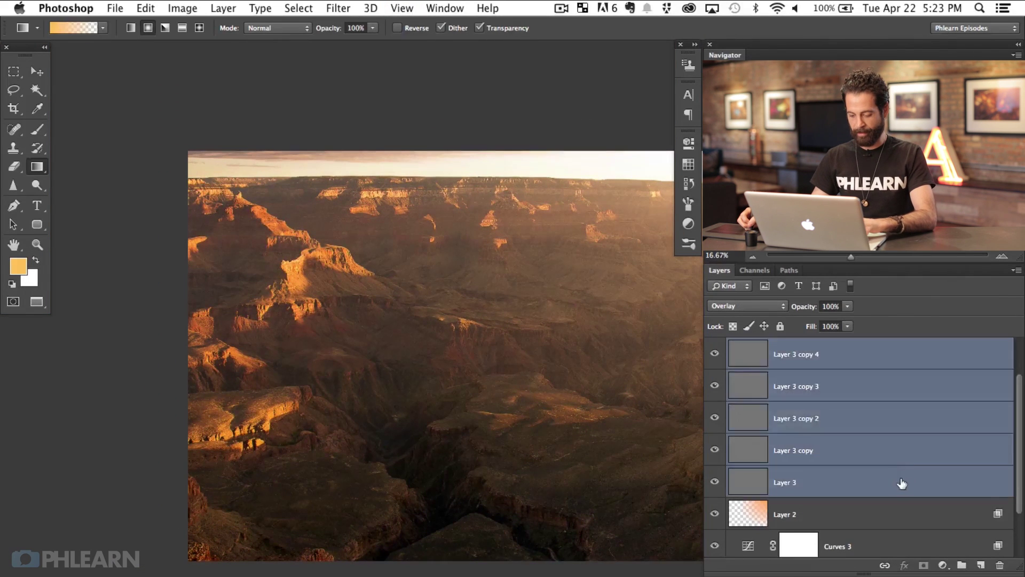
key("super+g")
left_click(834, 403)
left_click(872, 447, "shift")
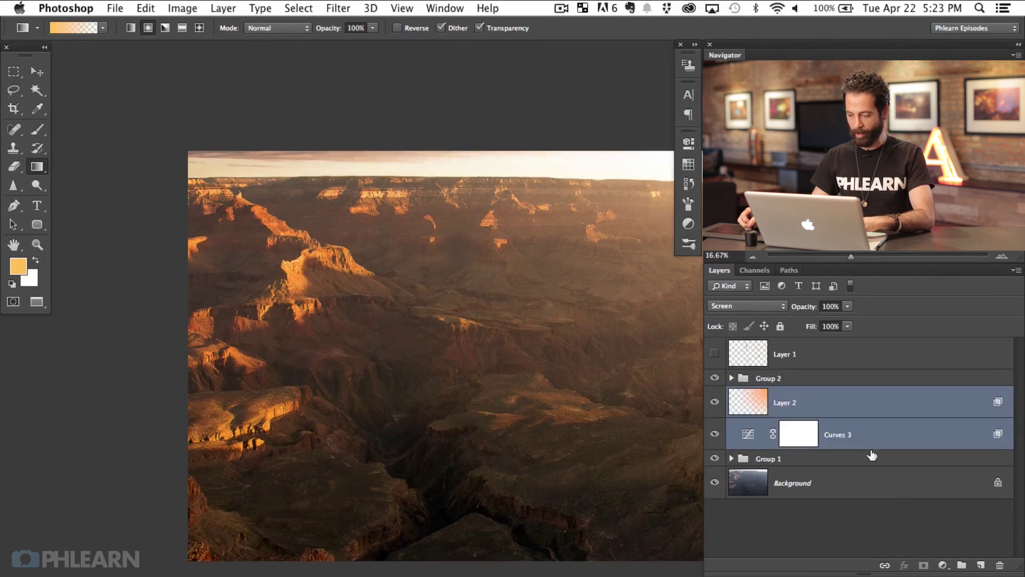
key("super+g")
Delete the annotation layer and combine all groups into Group 4.
left_click(714, 353)
left_click(855, 367)
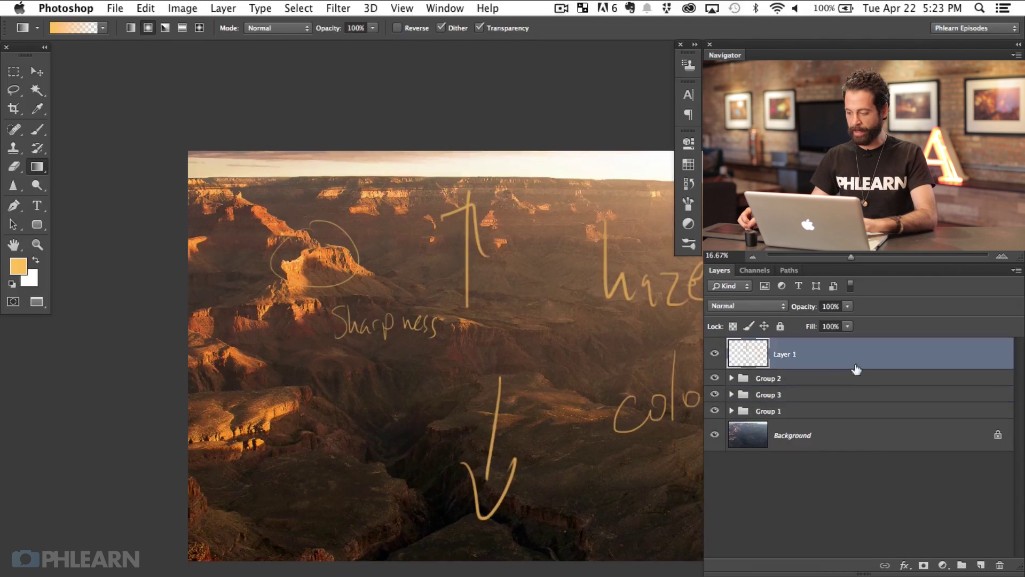
key("BackSpace")
scroll(568, 419, "right", 2)
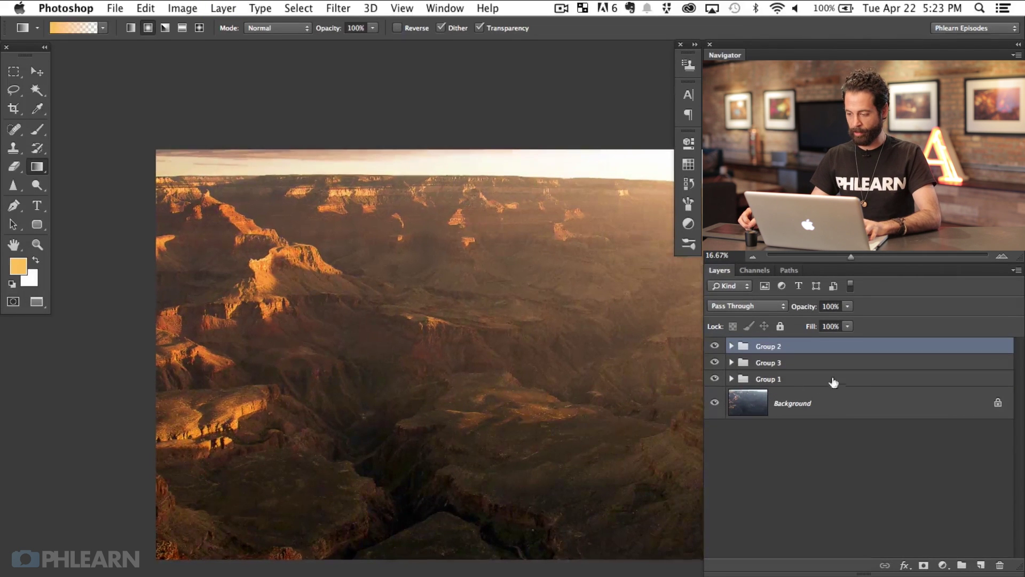
left_click(848, 380, "shift")
key("super+g")
scroll(600, 384, "right", 2)
scroll(599, 384, "down", 1)
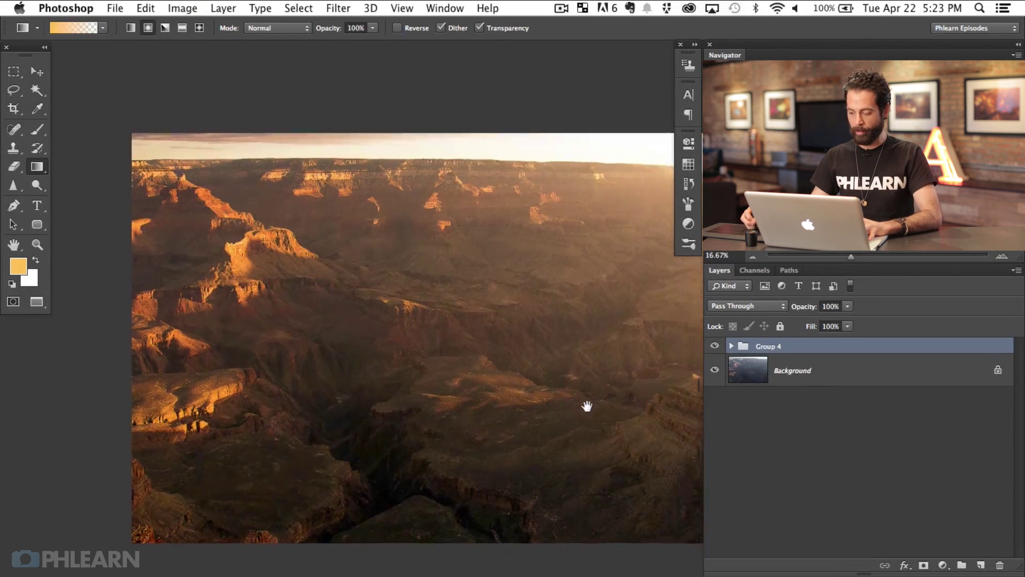
scroll(567, 366, "up", 1)
View the canyon photo in full screen mode on a black background.
key("super+alt+shift+f")
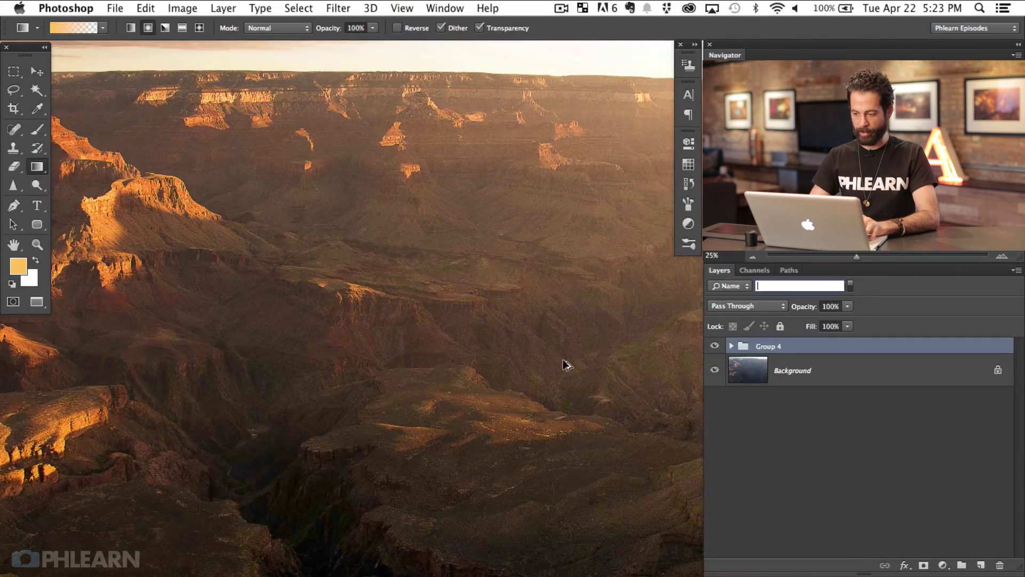
scroll(497, 385, "left", 2)
scroll(496, 384, "down", 1)
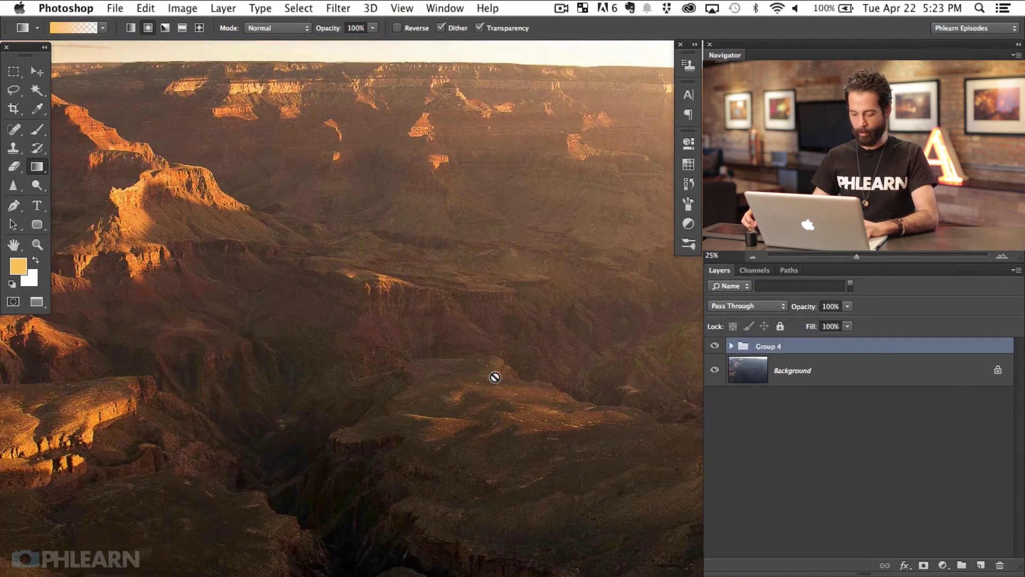